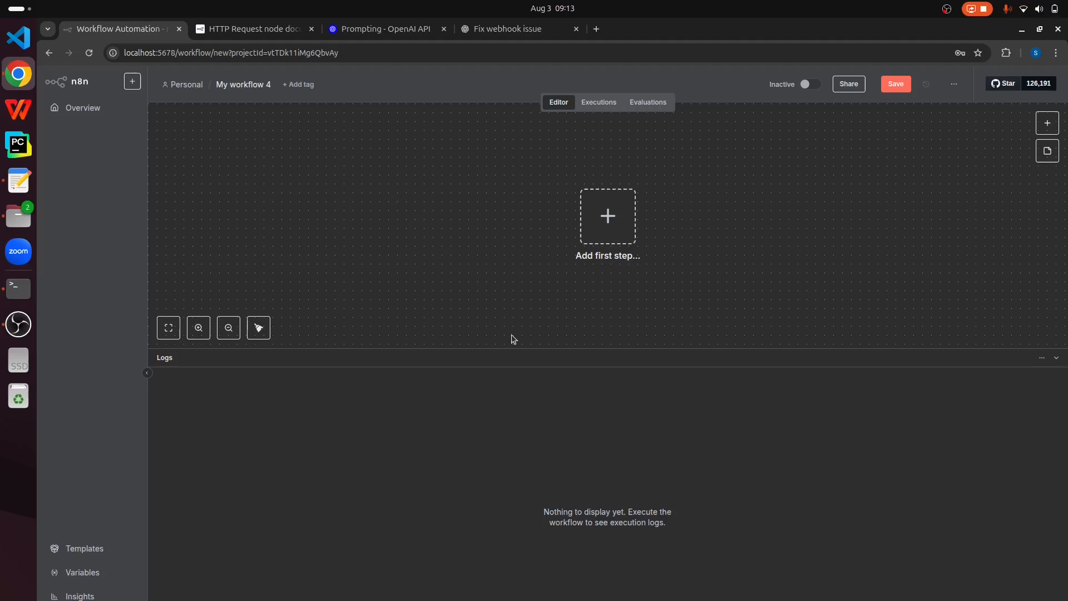
- Name the workflow 'Sentiment Analysis using AI Agent', save it, and enlarge the canvas area
click(249, 84)
text(Sentiment A)
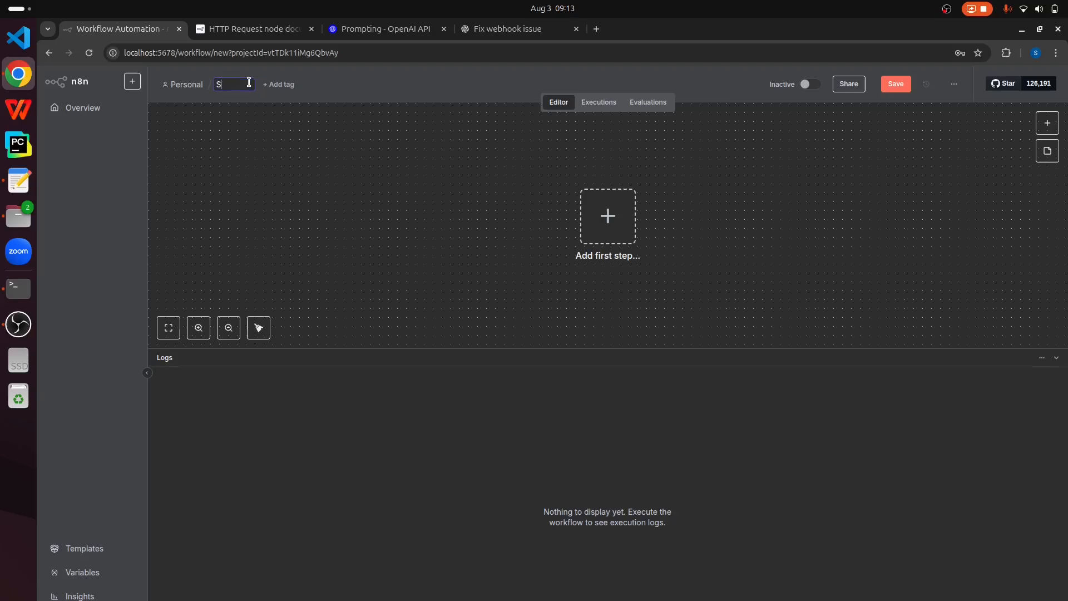
text(nalysis usin)
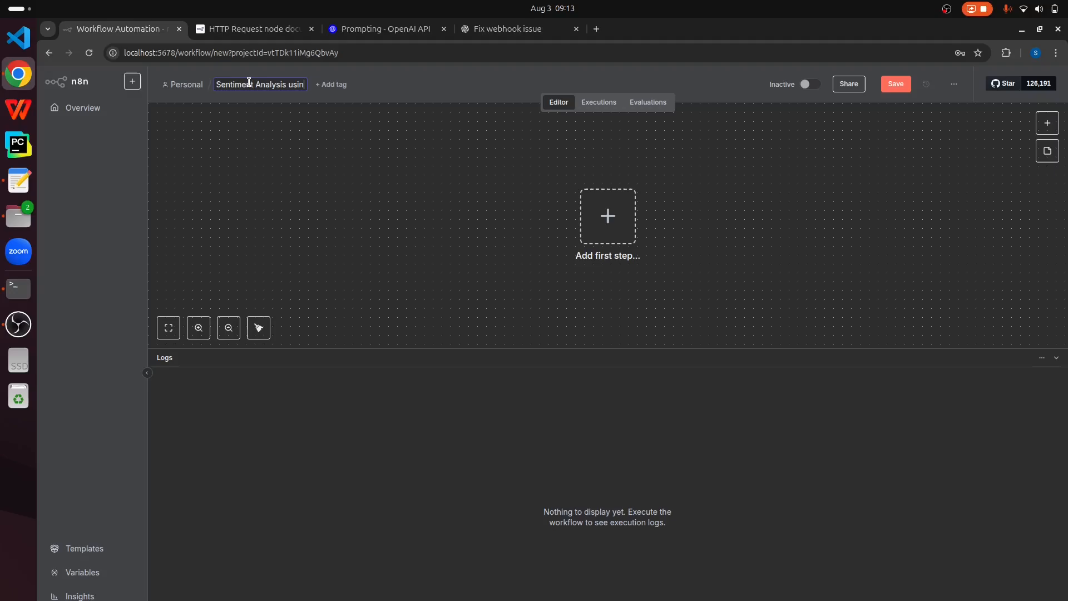
text(g AI Agent)
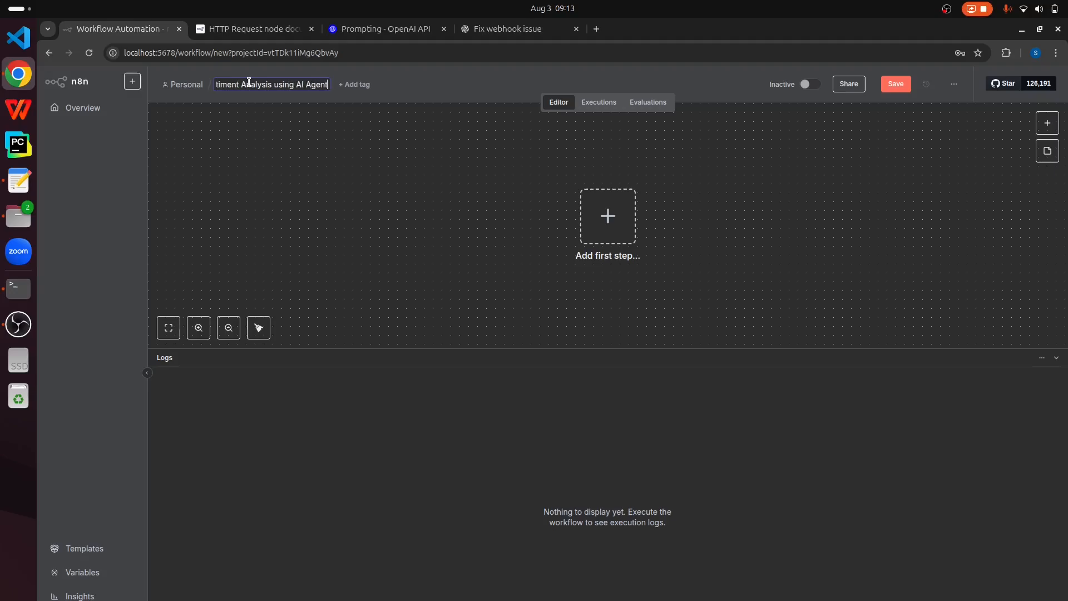
click(333, 232)
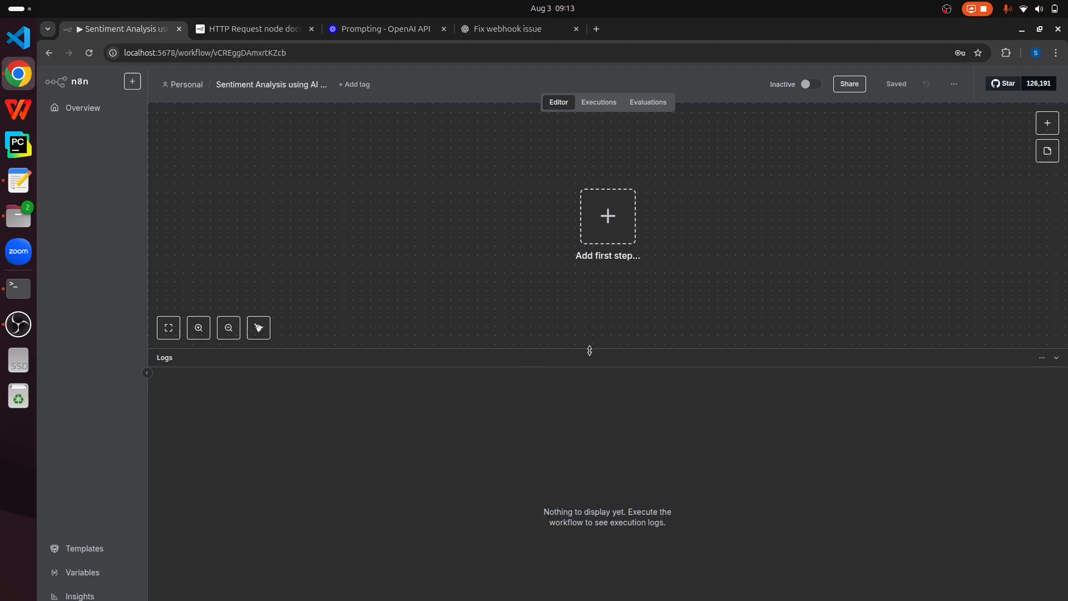
drag(588, 350, 602, 482)
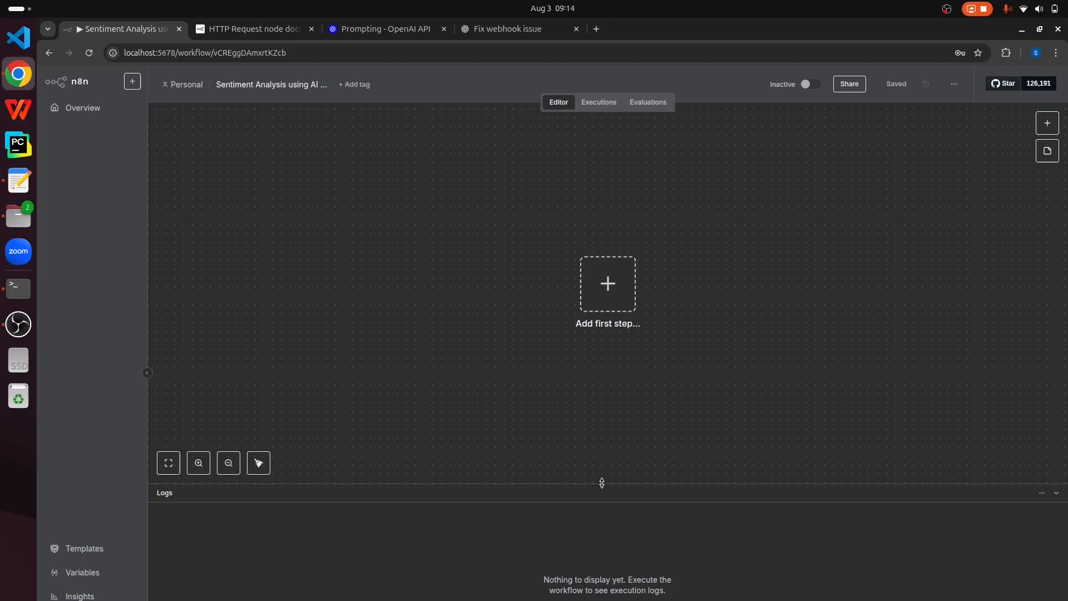
- Add a Webhook trigger and set its path to 'sentiment-analysis'
click(610, 283)
text(WEb)
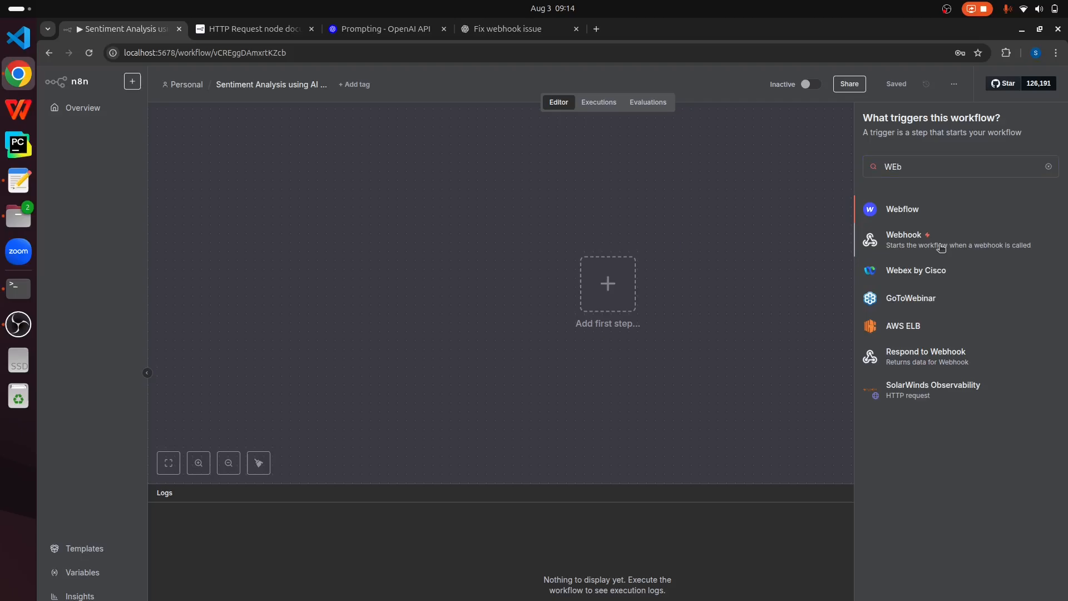
click(940, 249)
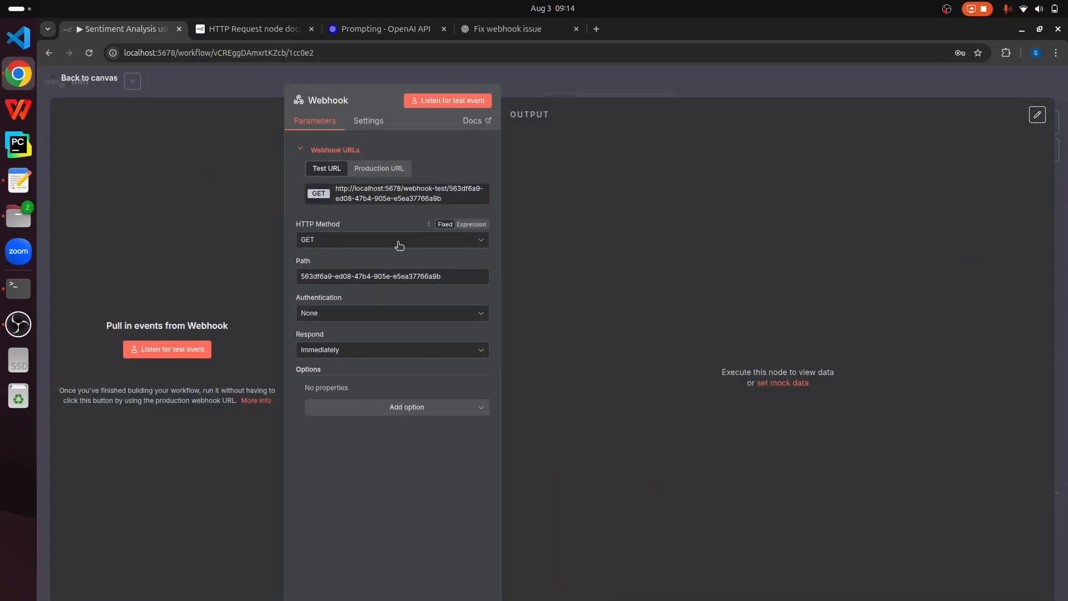
triple_click(296, 275)
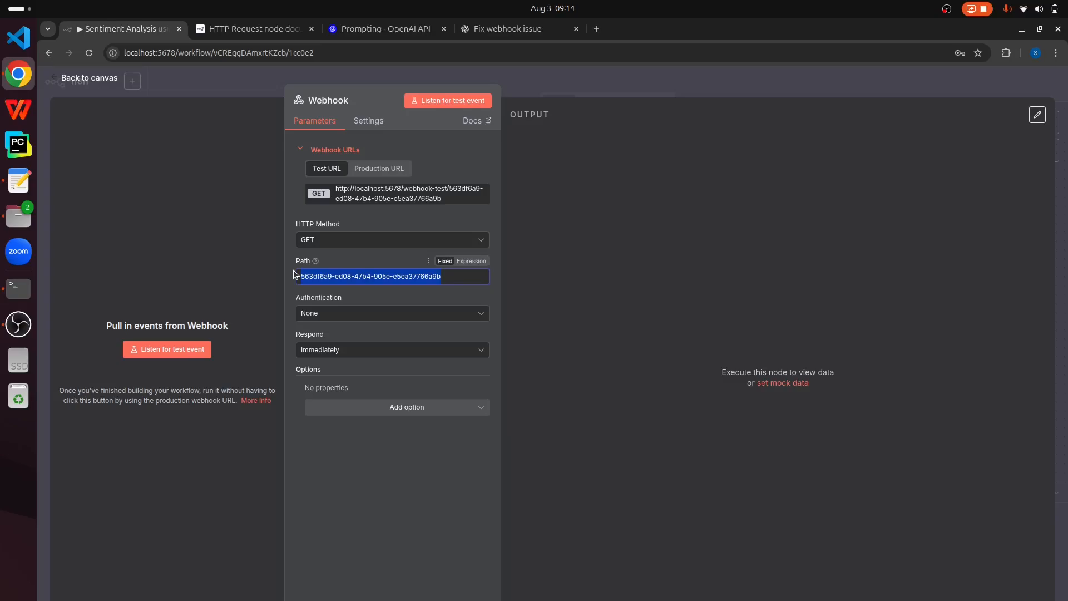
text(sentiment-)
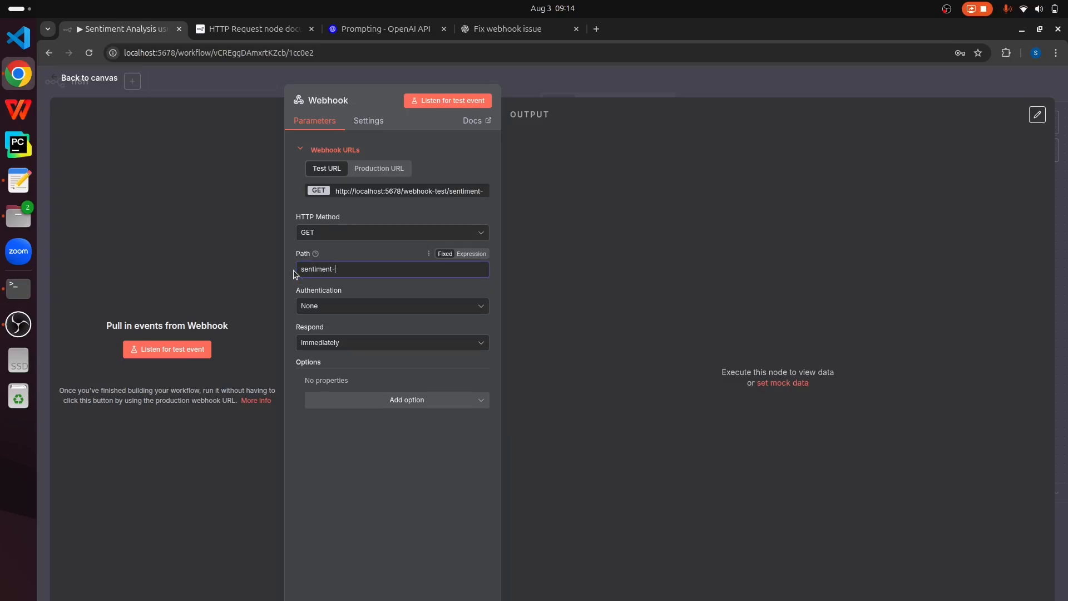
text(analysis)
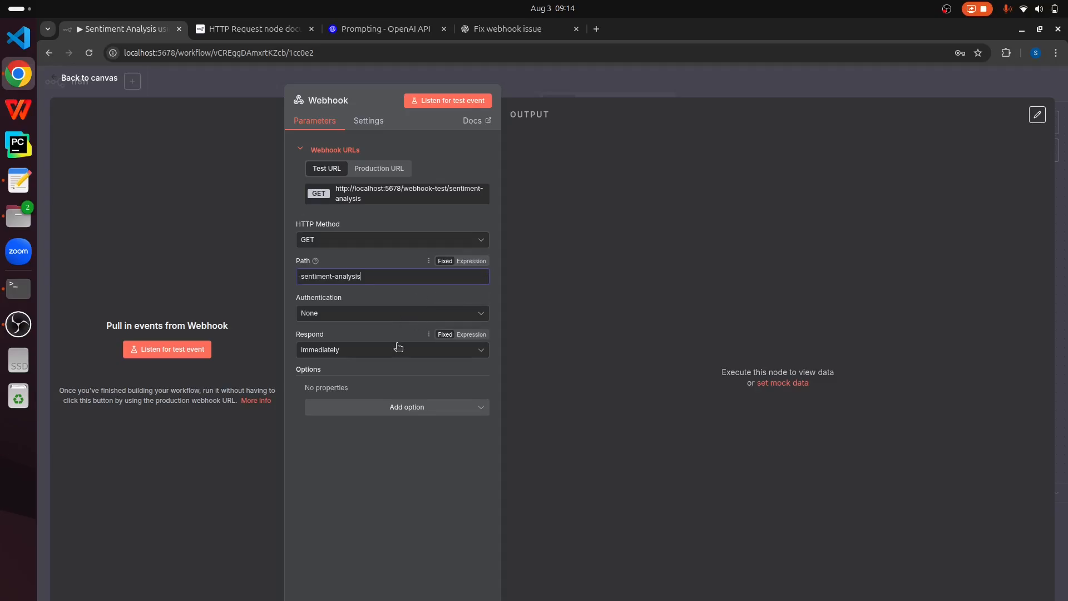
click(616, 341)
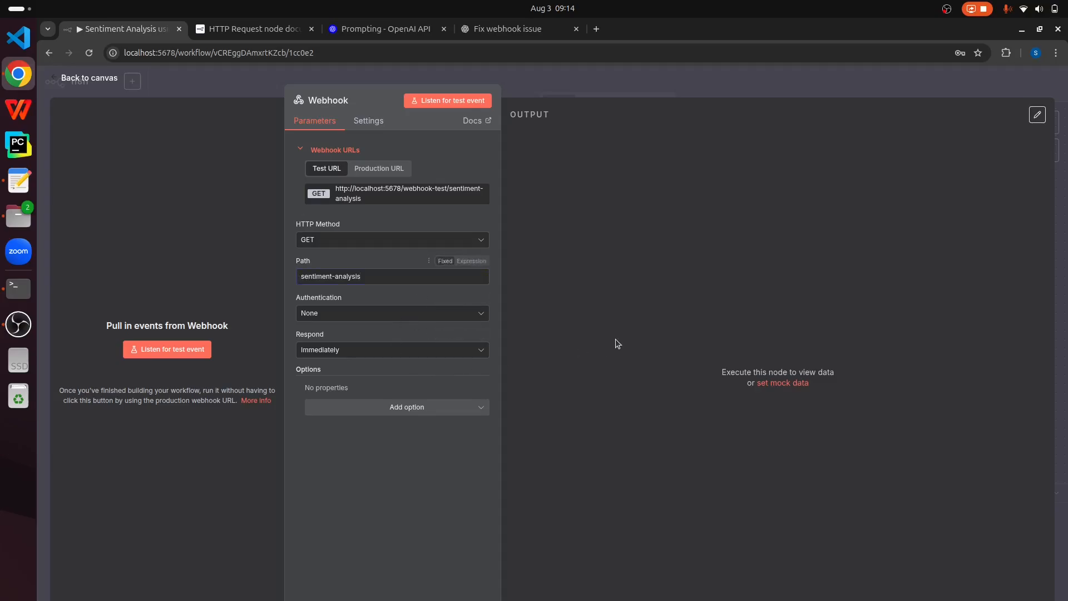
- In a new text draft, write a 'Webhook Request curl command' heading and paste the copied curl command below it
click(18, 181)
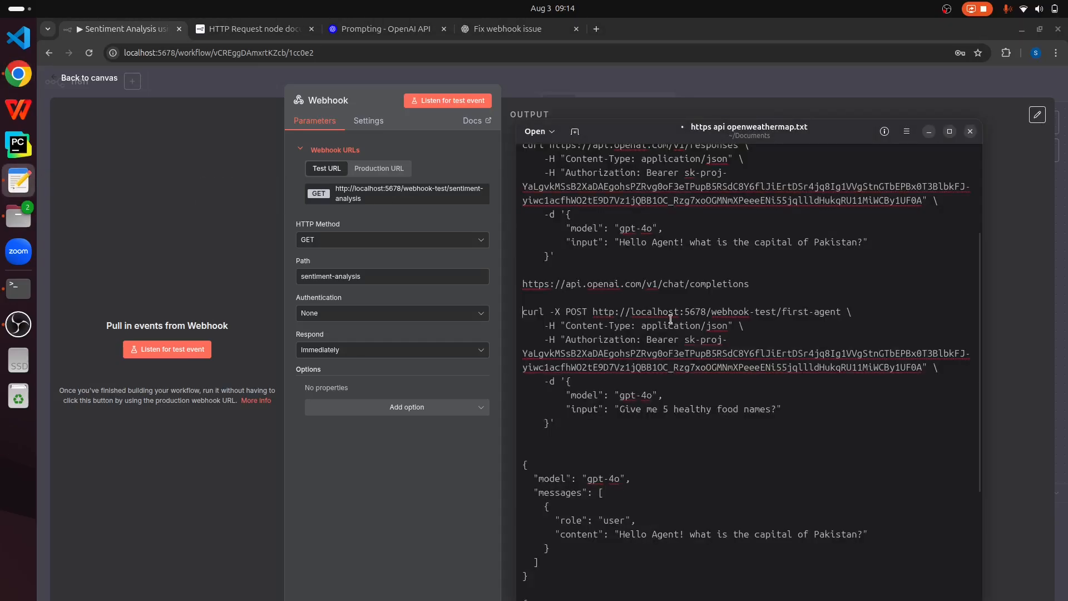
key(ctrl+n)
click(880, 277)
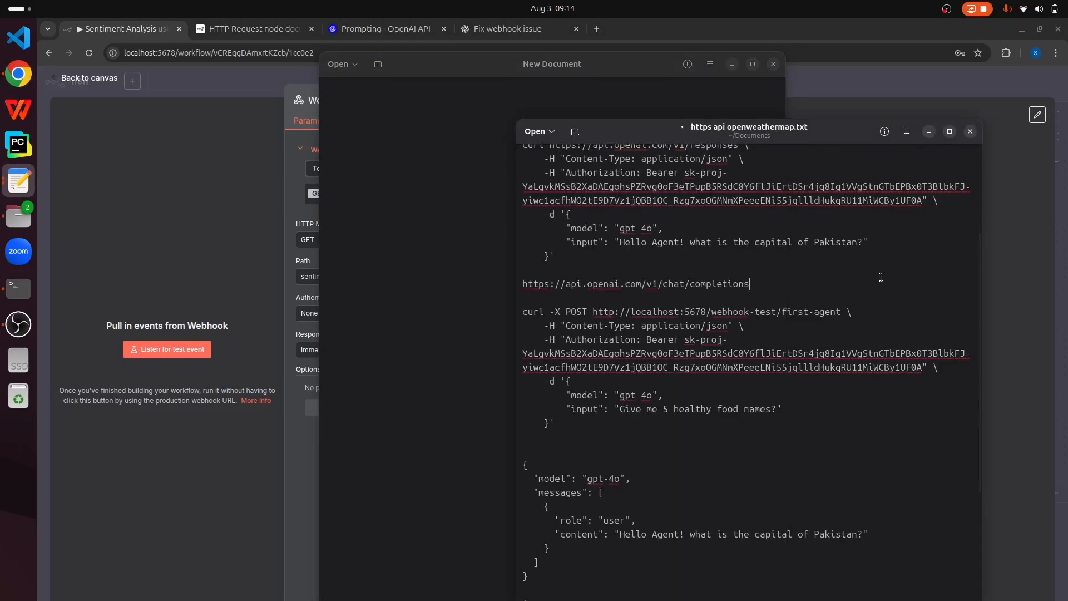
scroll(643, 436, up, 1)
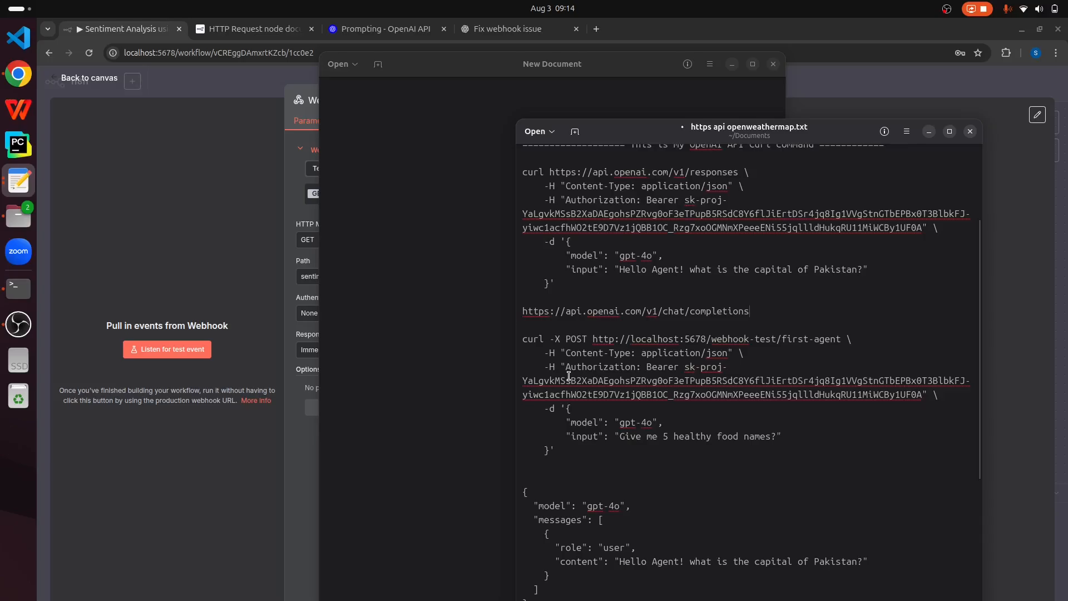
drag(558, 450, 494, 343)
key(ctrl+c)
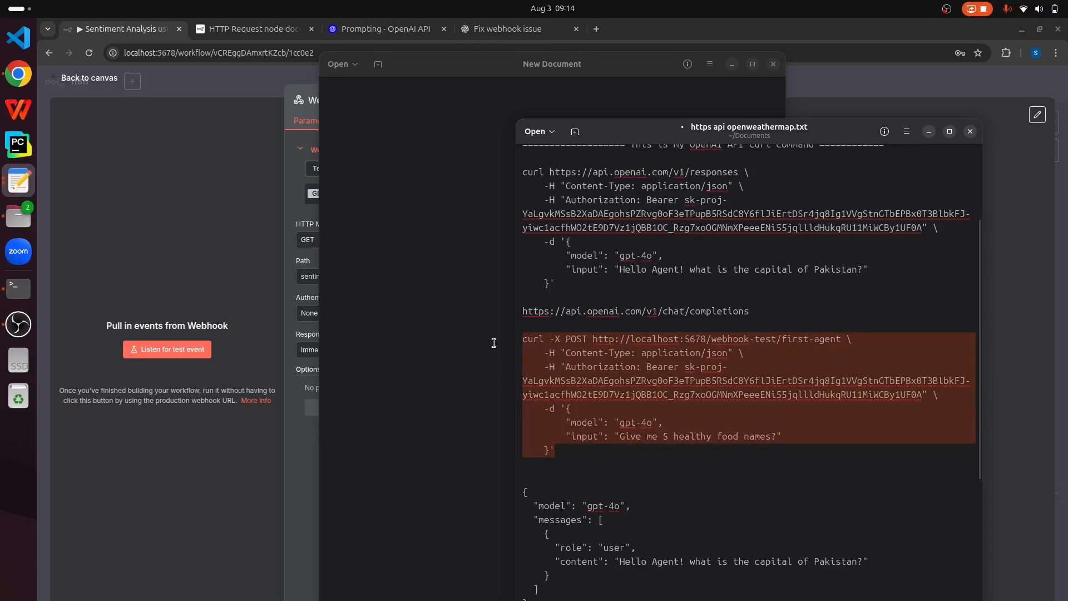
click(930, 131)
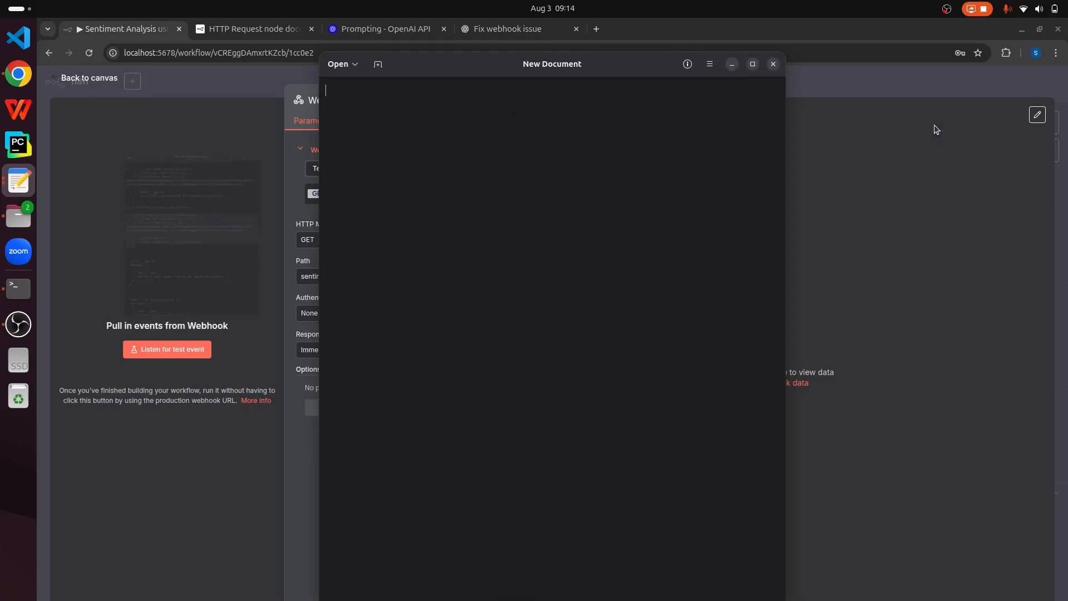
text(==============)
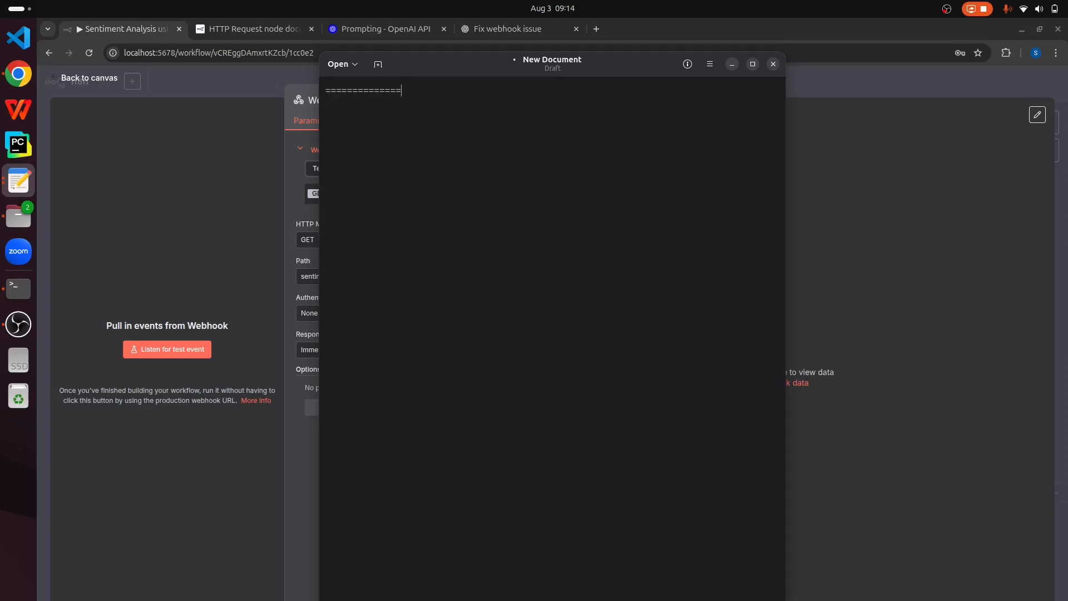
text(====== Webh)
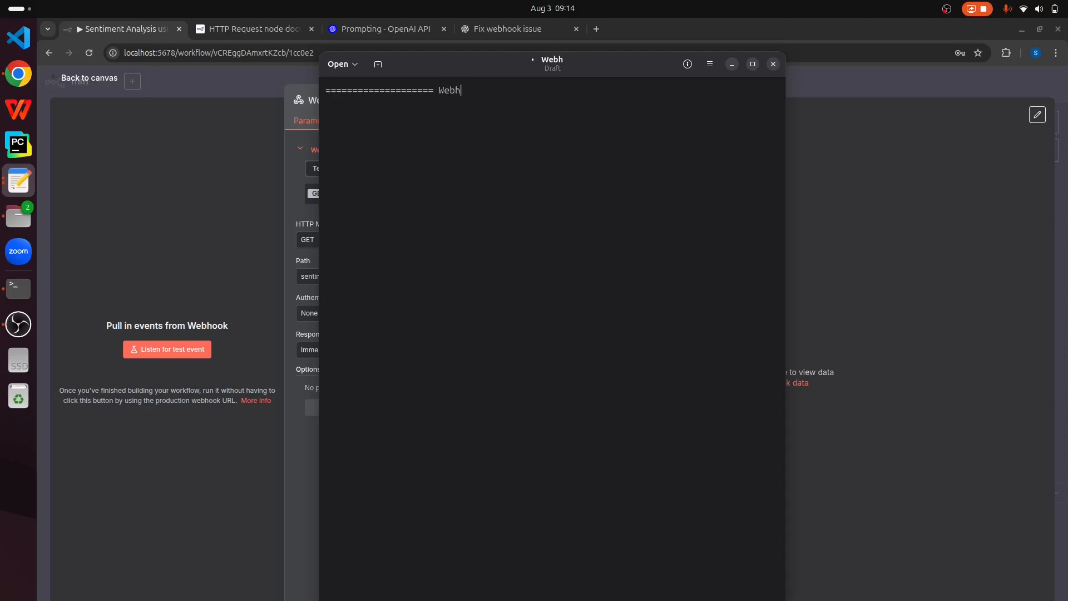
text(ook Request)
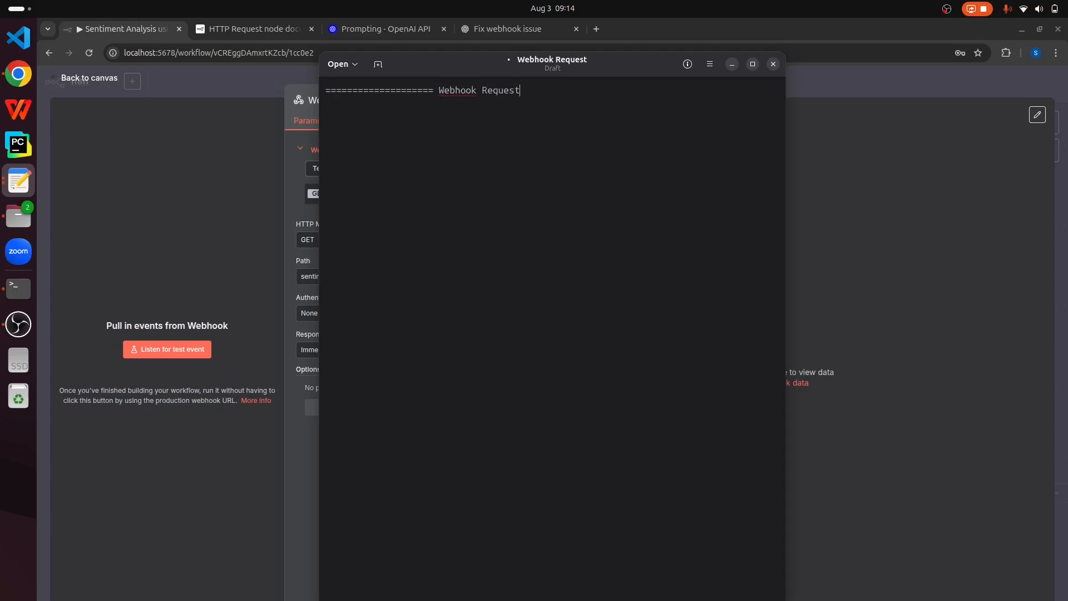
text( curl command =)
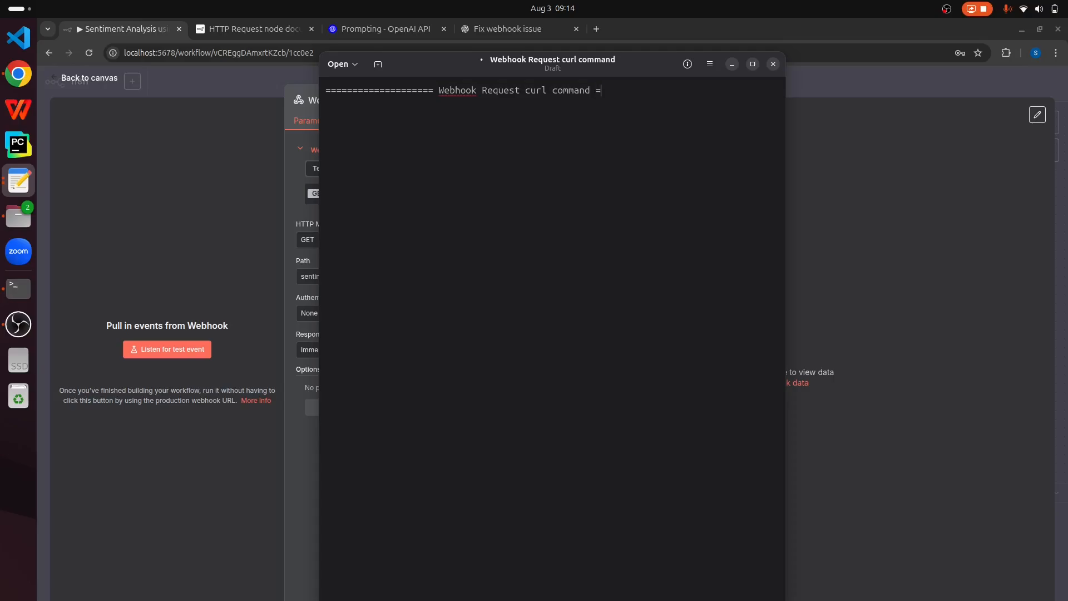
text(=================)
key(ctrl+v)
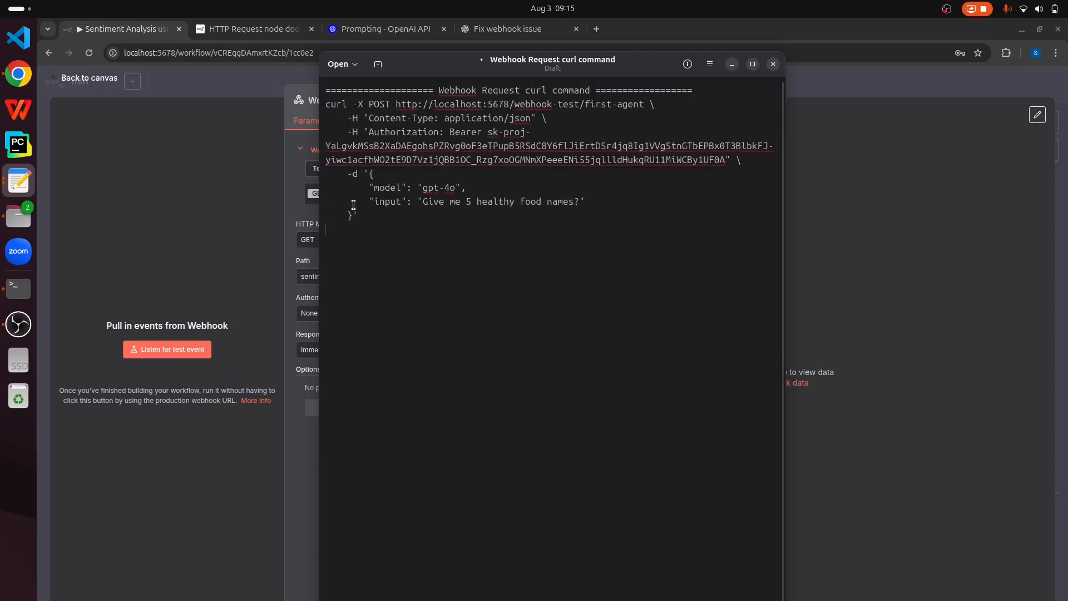
- Set the n8n Webhook's HTTP method to POST
key(alt+Tab)
click(441, 240)
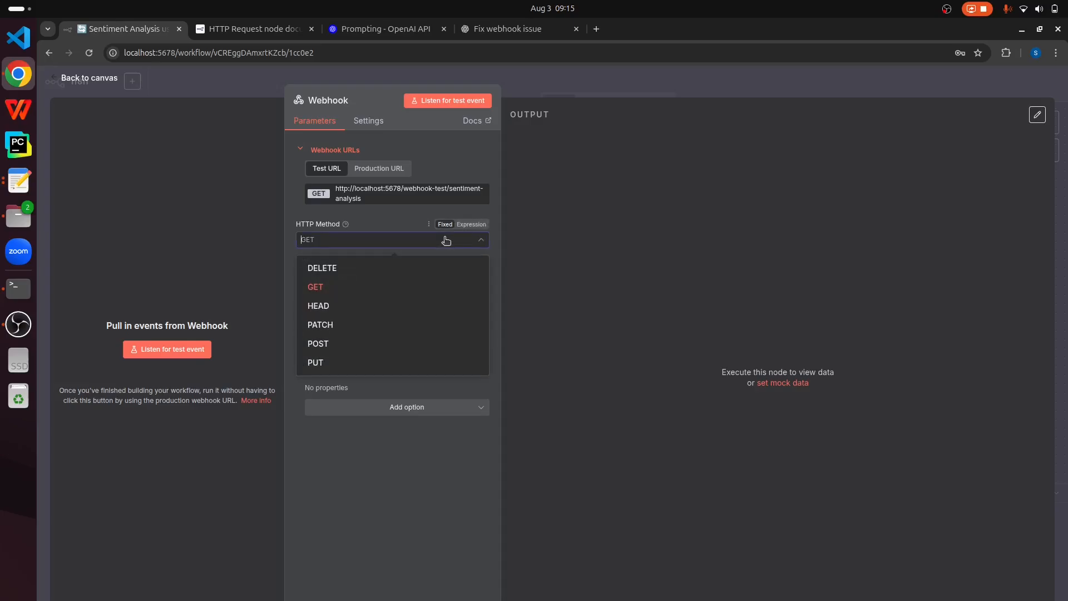
click(341, 348)
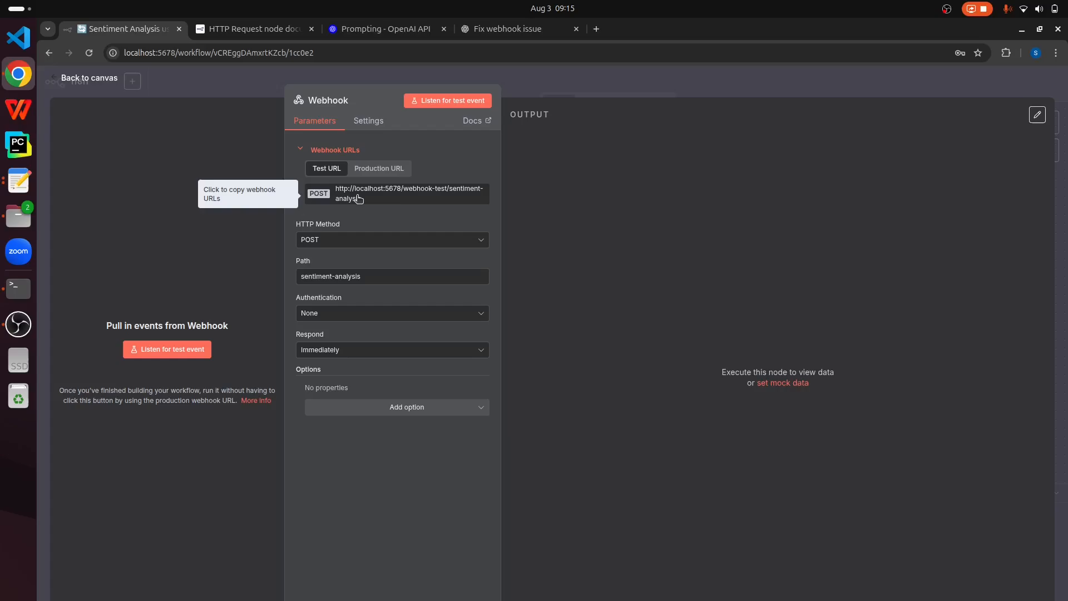
click(18, 181)
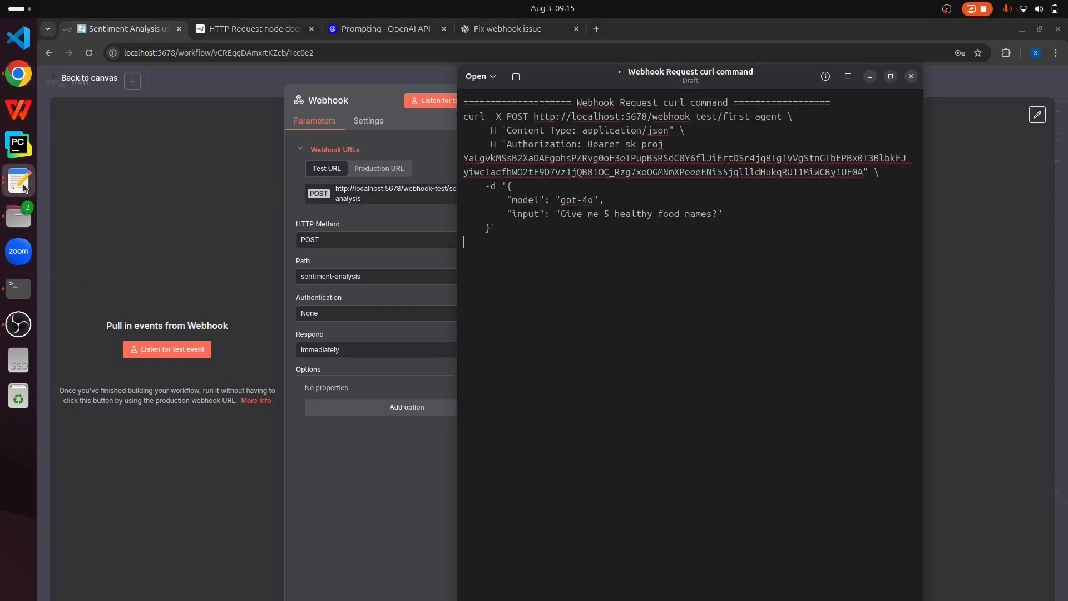
- Put the sentiment-analysis webhook URL in the curl line and change the input to 'I love this product! It's amazing'
drag(781, 116, 561, 118)
text(//localhost:5678/webhook-test/sentiment-analysis)
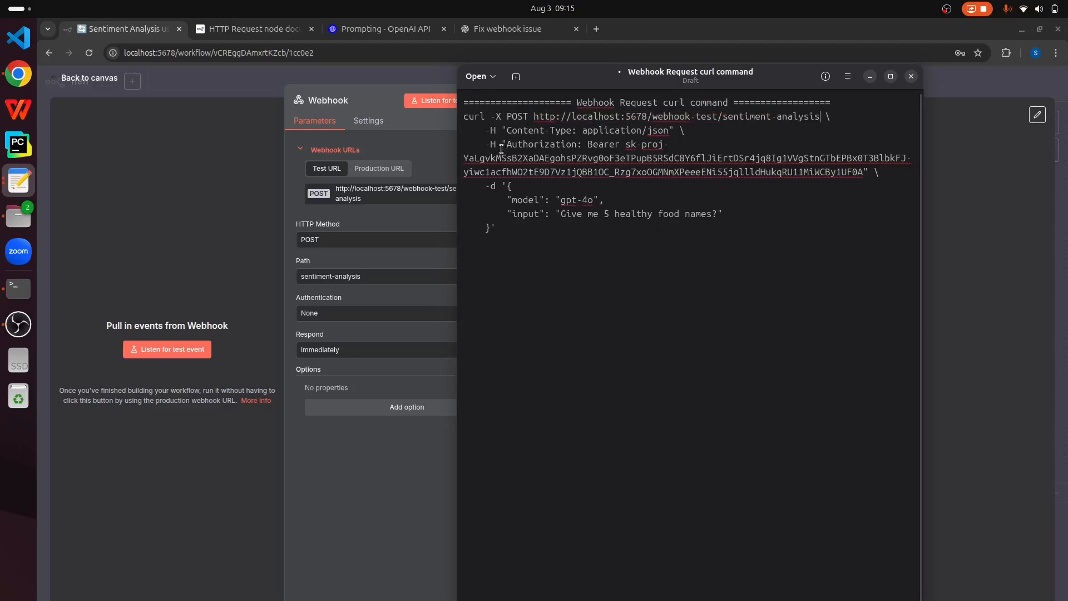
drag(483, 146, 551, 185)
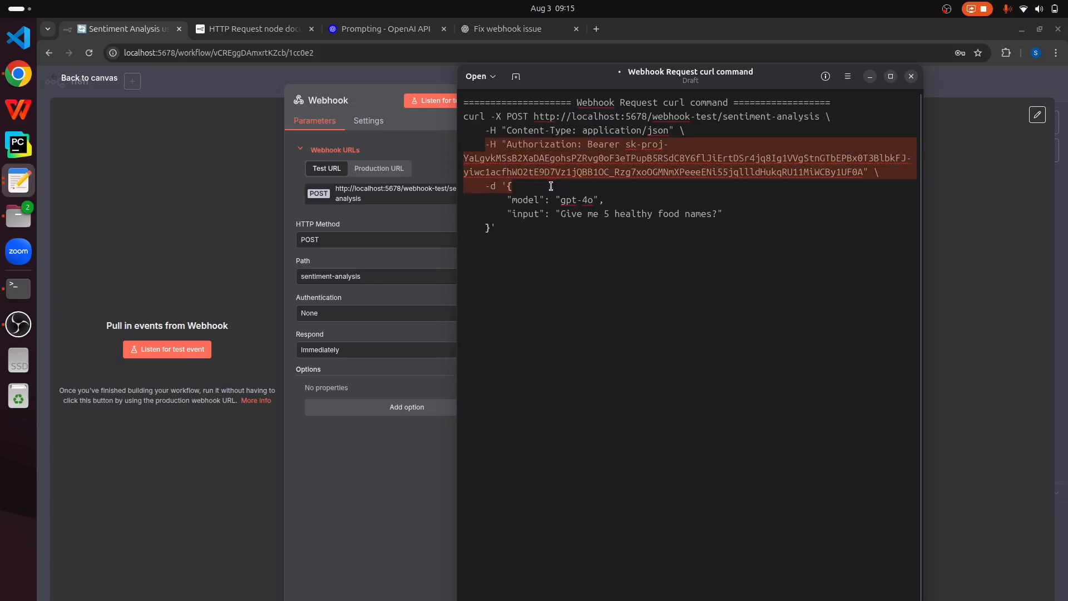
click(550, 186)
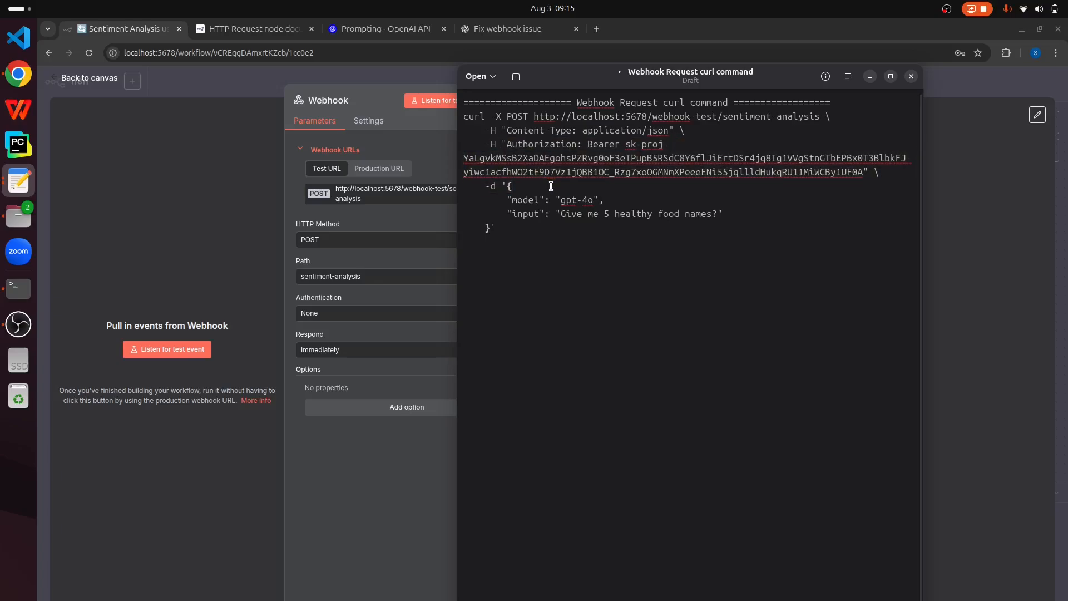
click(557, 214)
key(ctrl+shift+Right)
key(ctrl+shift+Right)
key(ctrl+shift+Right)
key(ctrl+shift+Right)
key(ctrl+shift+Right)
key(ctrl+shift+Right)
key(ctrl+shift+Right)
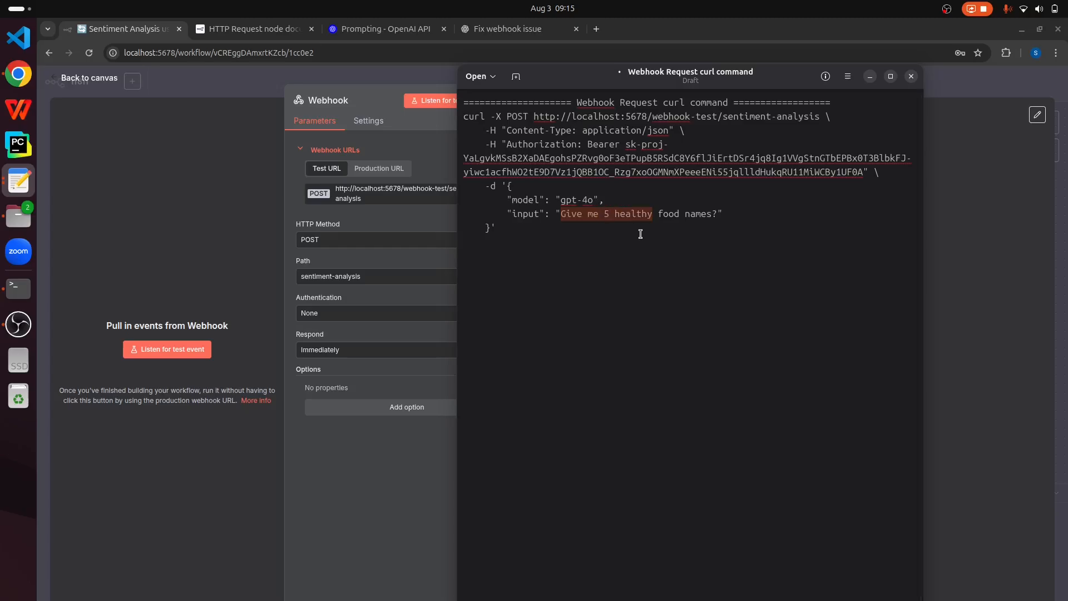
key(ctrl+shift+Left)
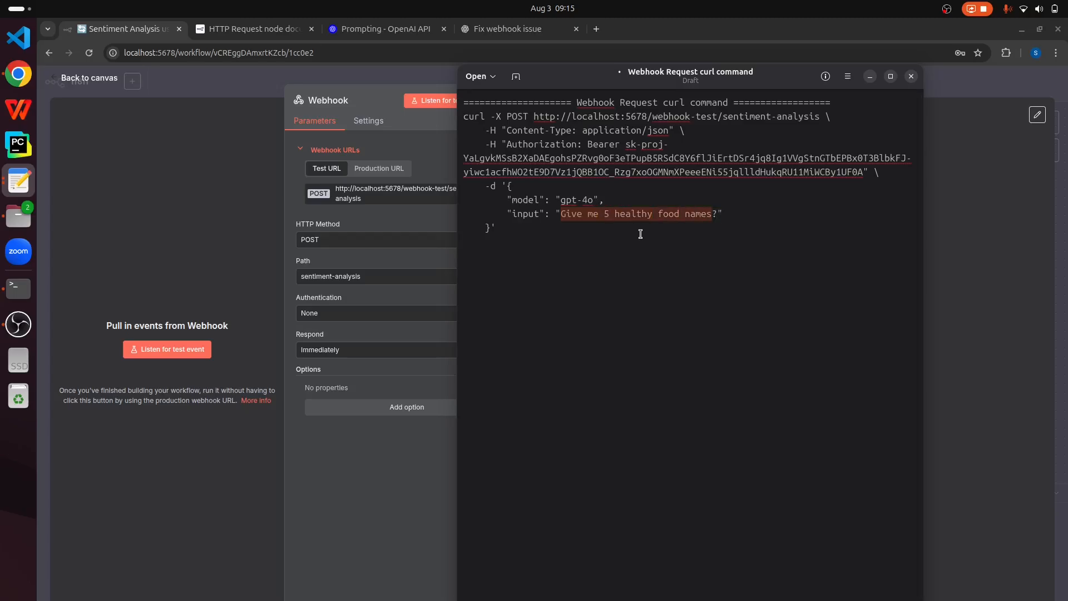
text(I love this p)
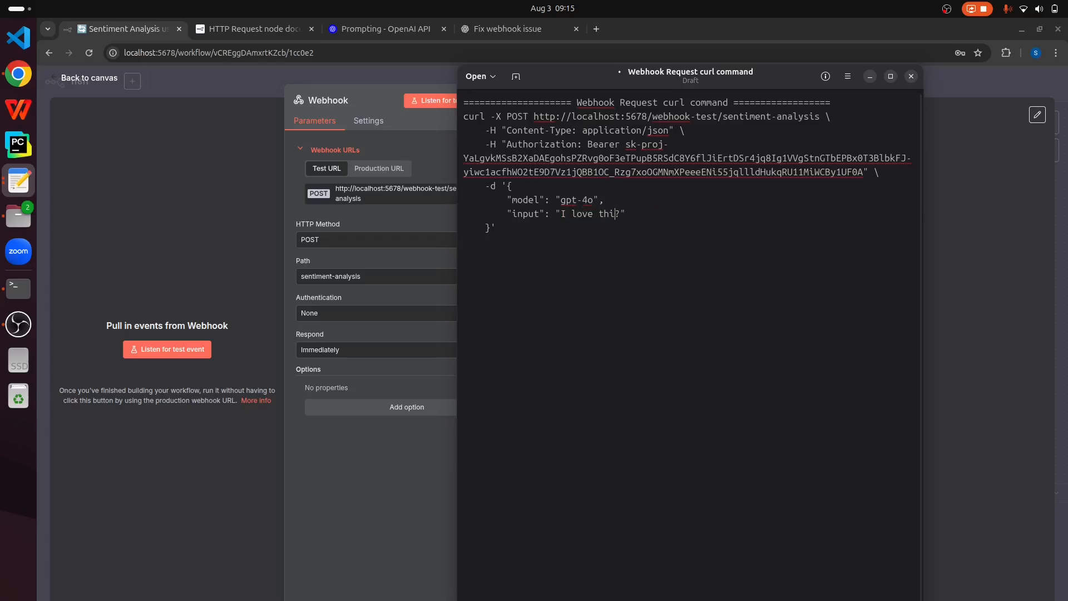
text(roduct! It's )
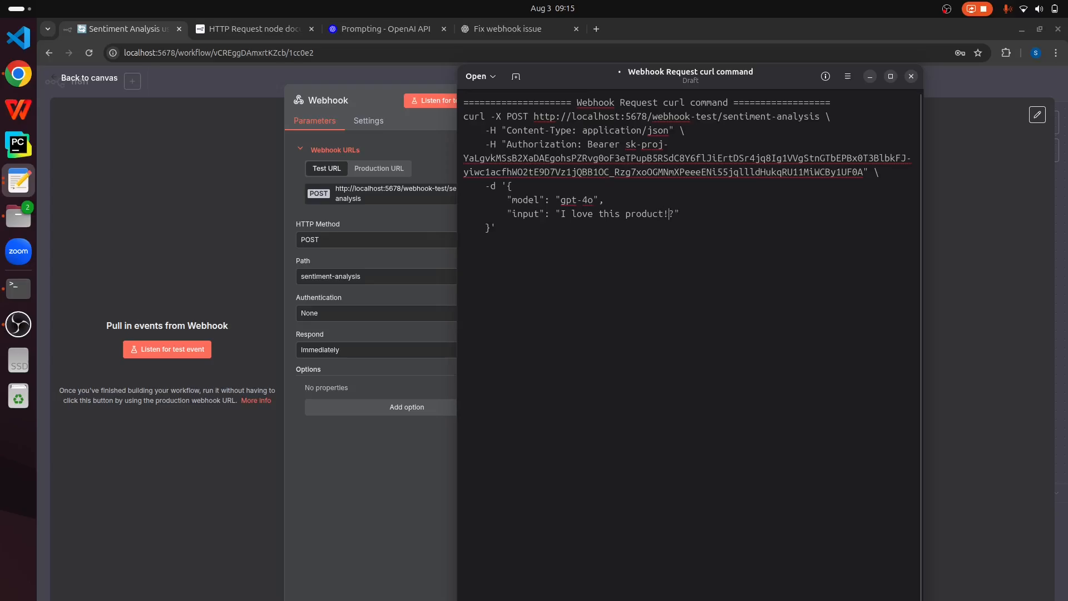
text(amazing)
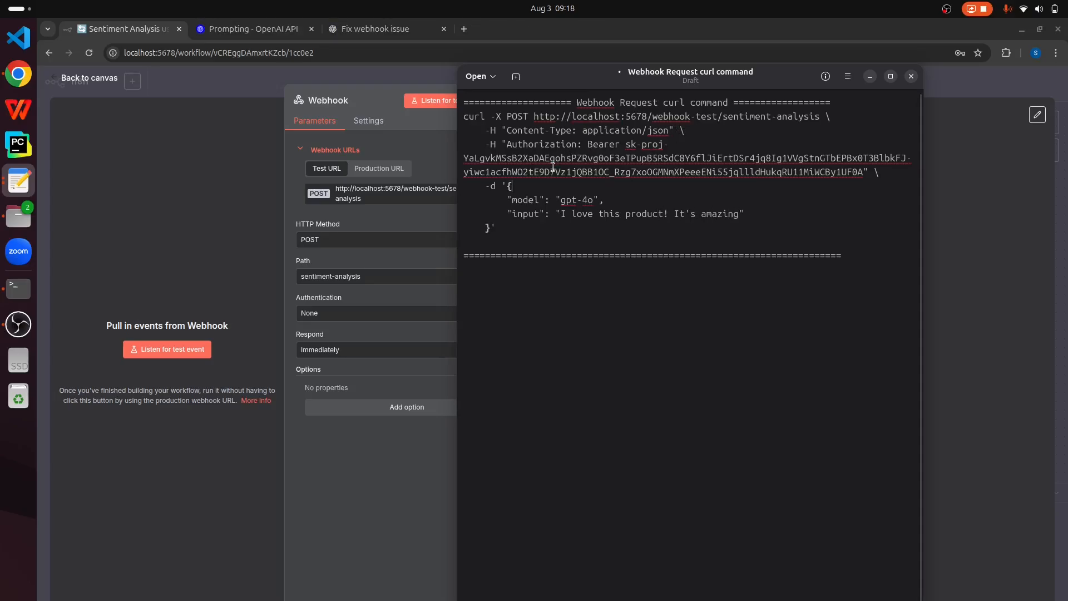
- Delete the Authorization header, paste in the escaped curl command, and select the whole command
drag(485, 144, 869, 172)
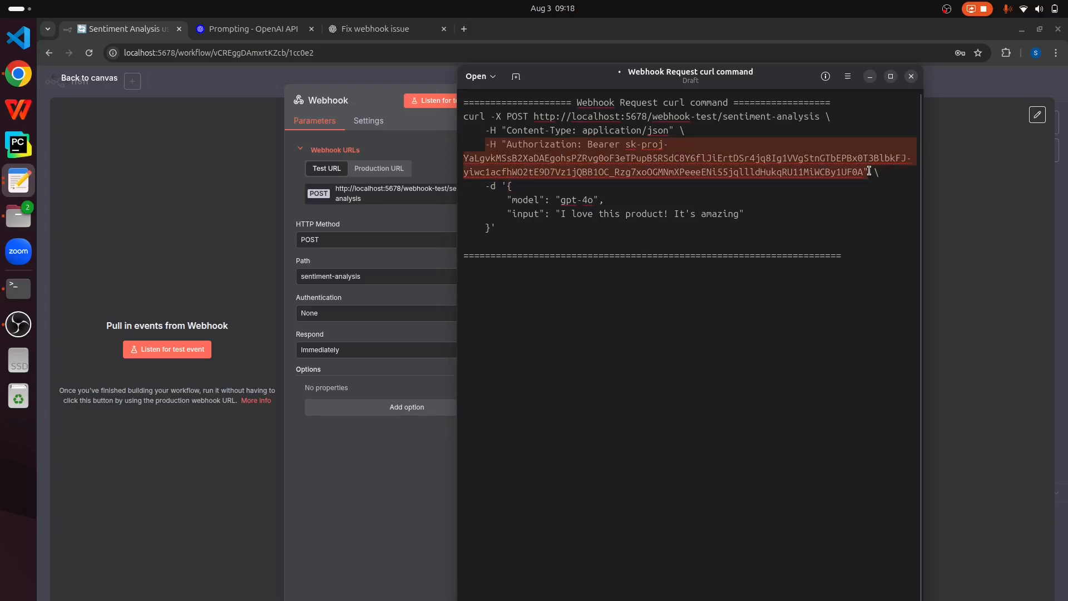
key(BackSpace)
drag(502, 186, 452, 118)
text(curl -X POST http://localhost:5678/webhook-test/sentiment-analysis \   -H "Content-Type: application/json" \   -d '{     "model": "gpt-4o",     "input": "I love this product! It'\''s amazing"   }')
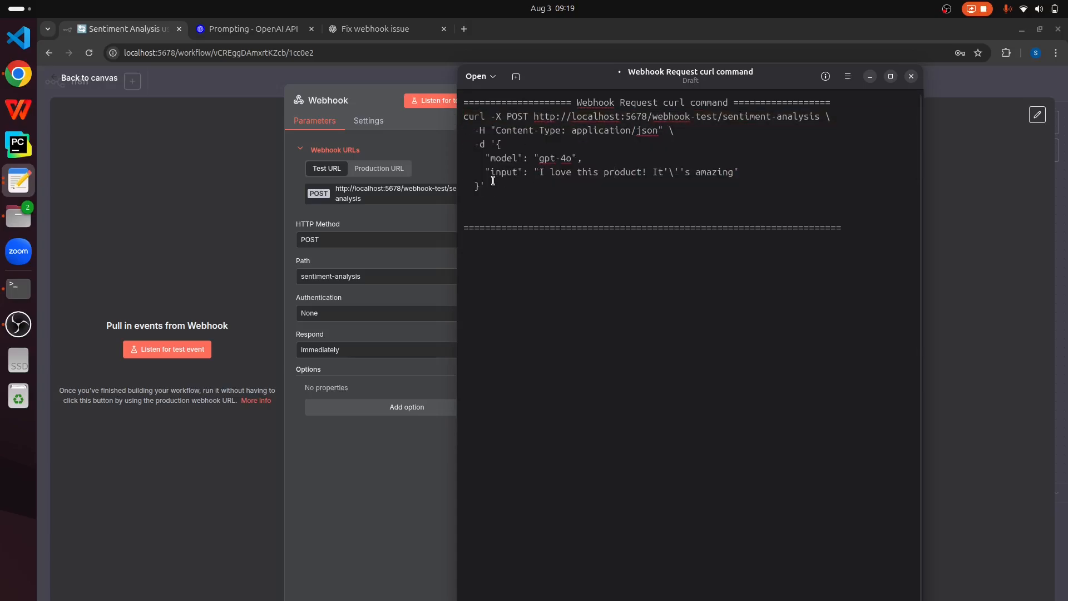
drag(485, 186, 465, 114)
key(ctrl+c)
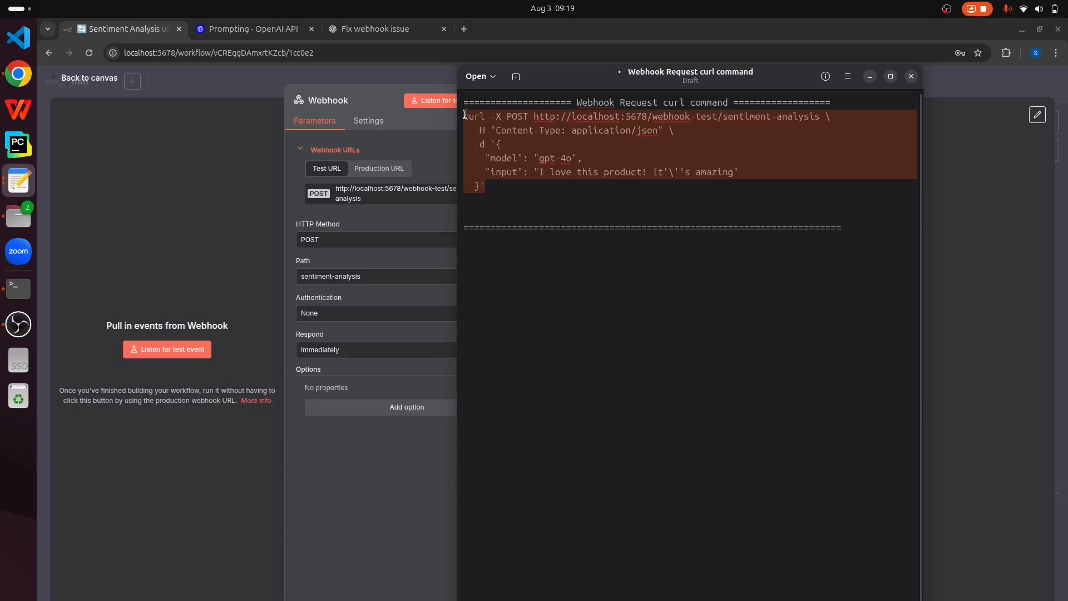
- Listen for a test event, then run the curl POST in Terminal to trigger the webhook
click(166, 355)
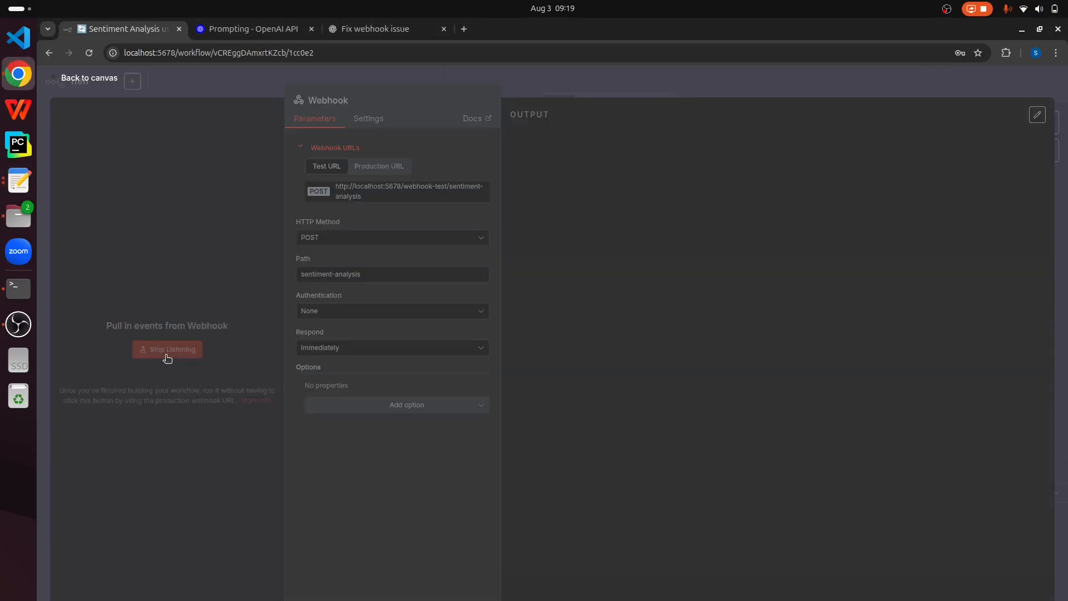
click(18, 288)
right_click(214, 242)
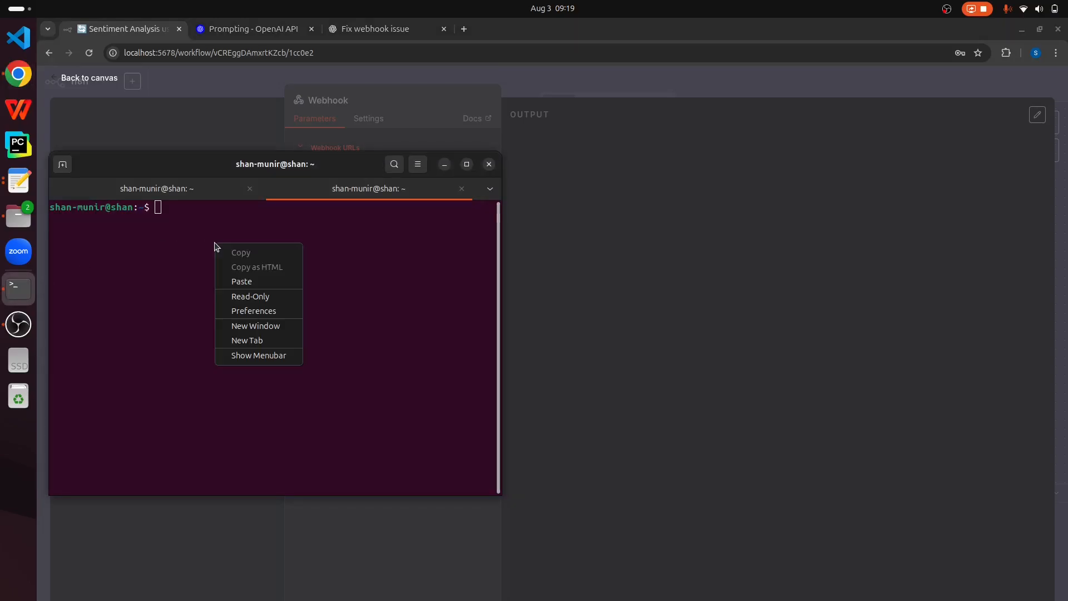
click(286, 281)
key(Return)
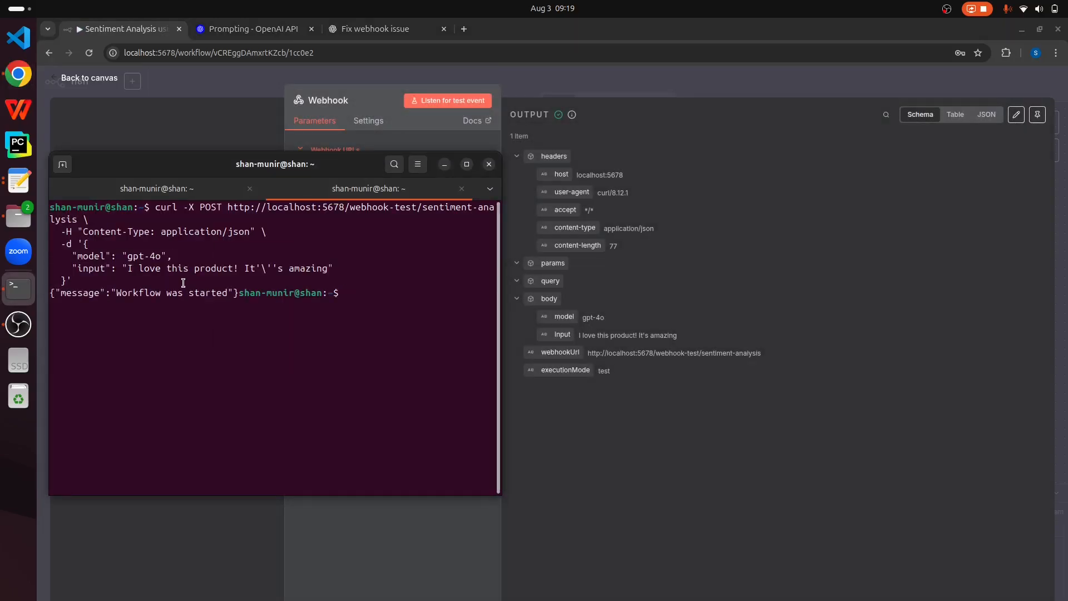
click(445, 164)
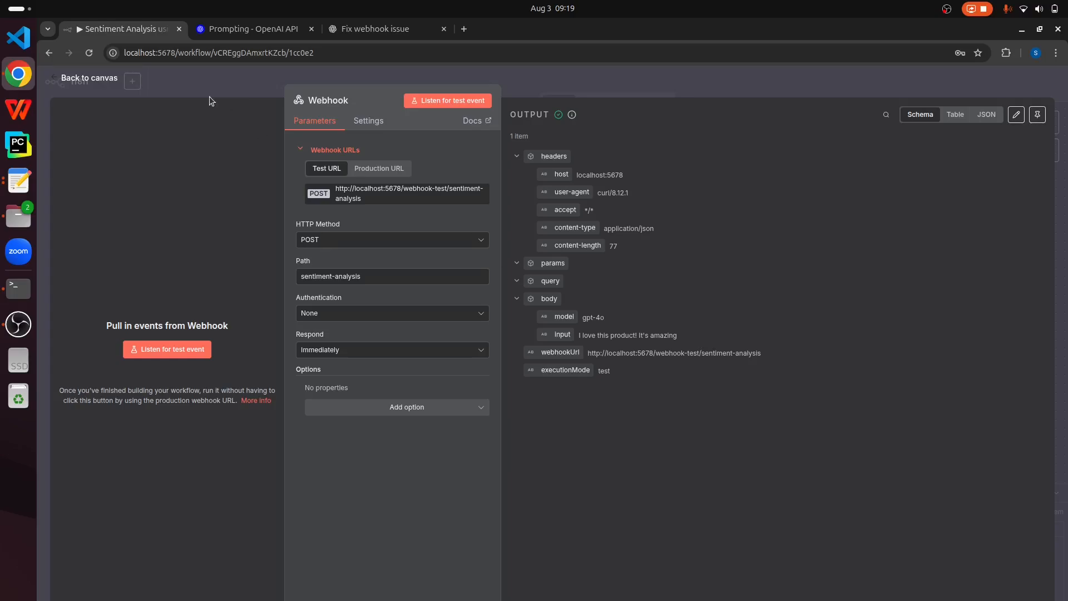
- Rename the Webhook node 'Recevive Text' and search for an HTTP node to add after it
click(103, 83)
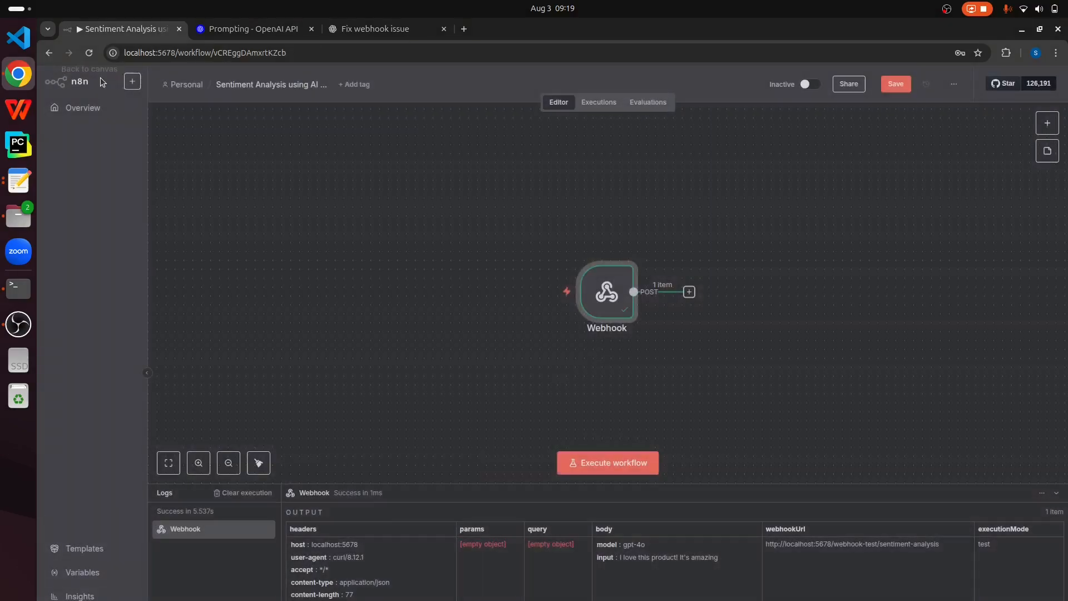
double_click(607, 287)
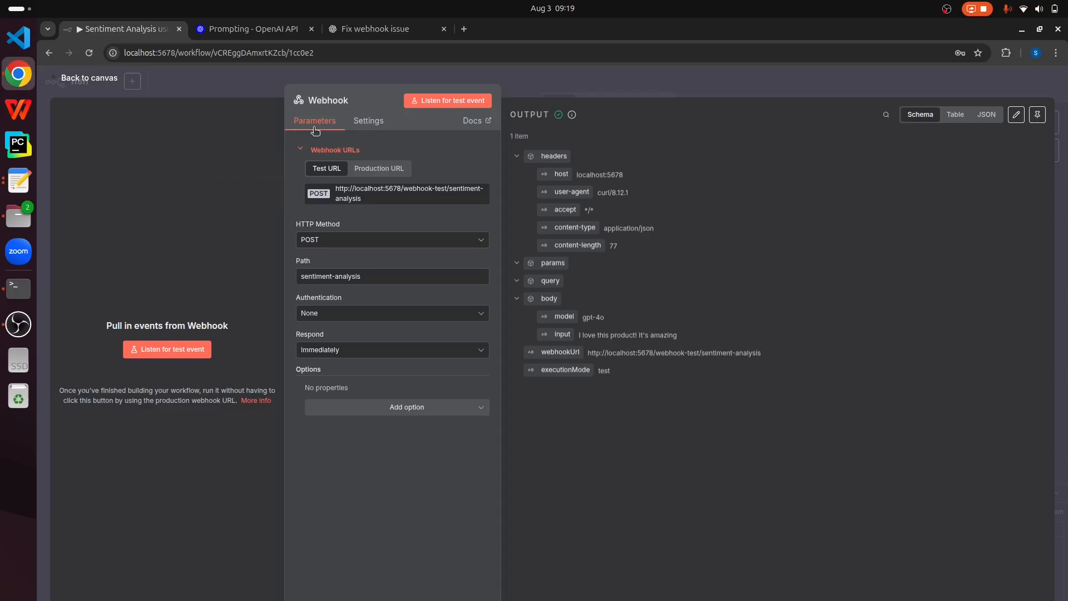
click(340, 101)
text(Recev)
text(v)
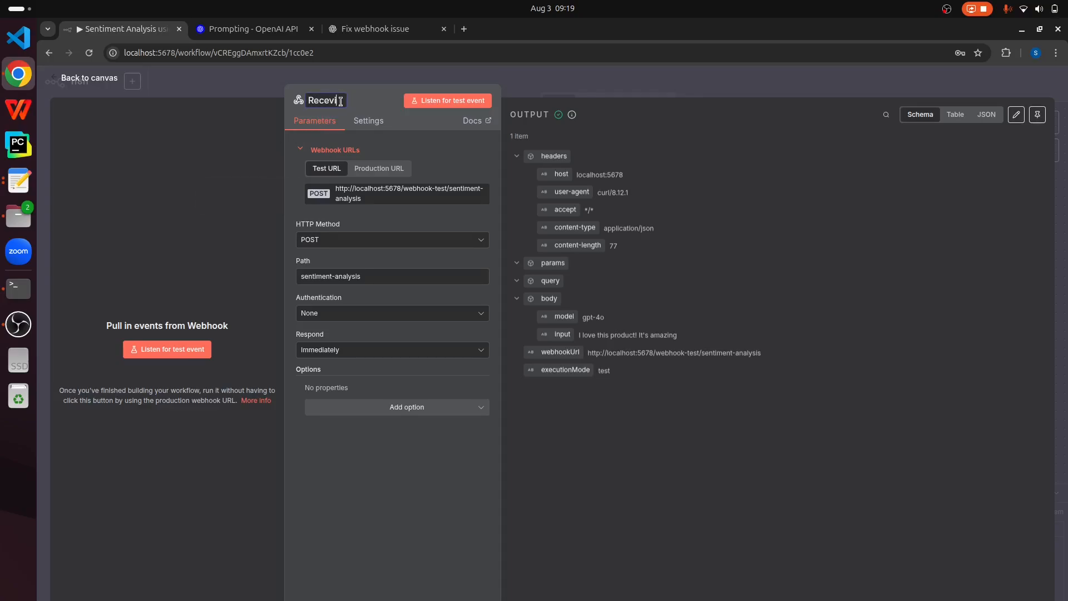
text(e Text)
key(Return)
click(97, 79)
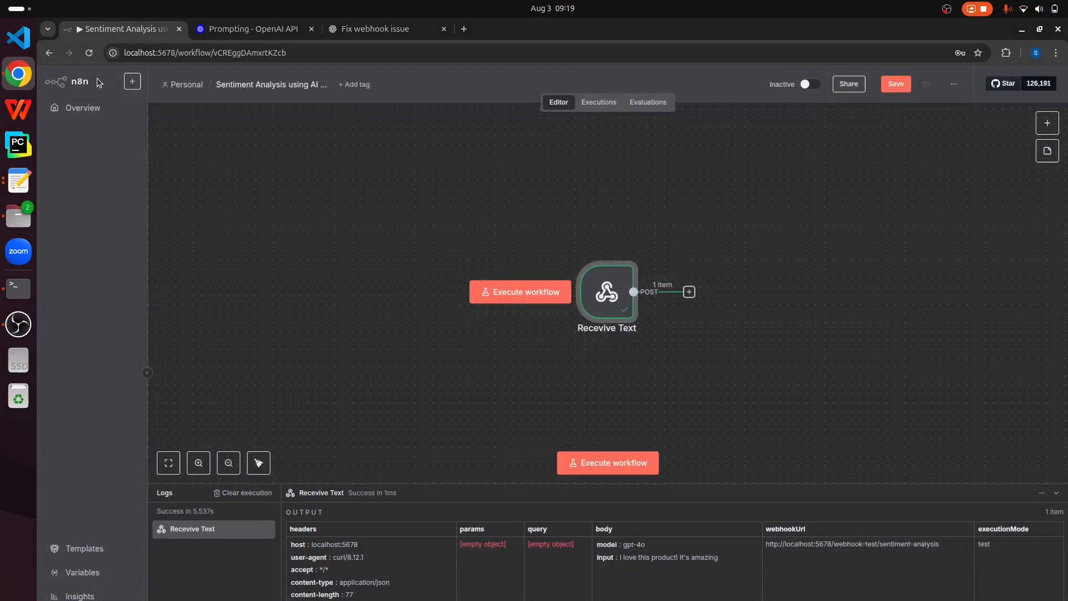
click(689, 292)
text(H)
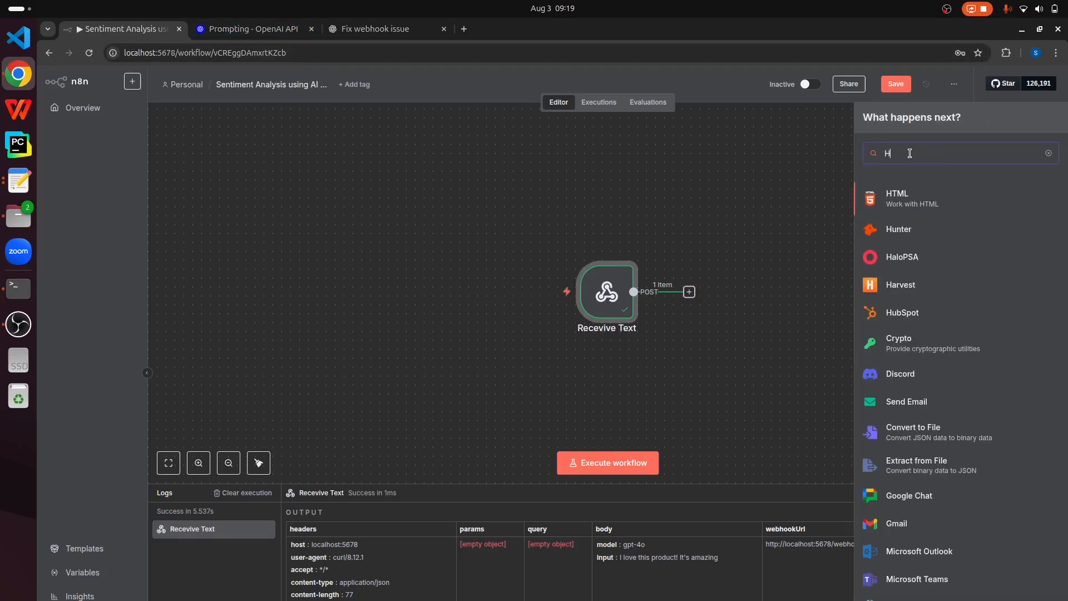
text(TTP)
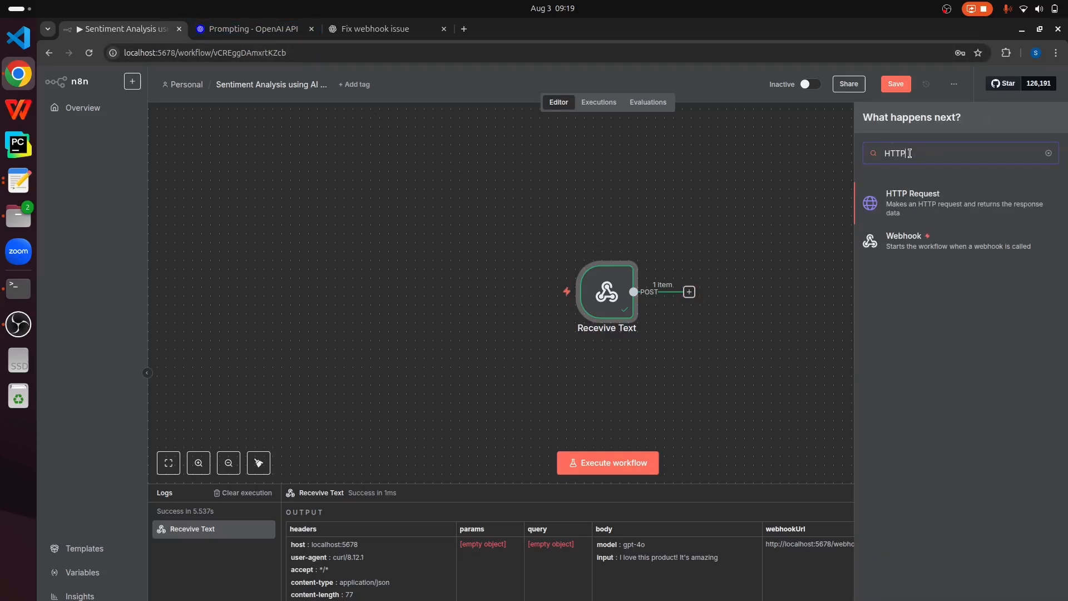
- Add an HTTP Request node after Recevive Text and name it 'Analyze Sentiments'
click(937, 207)
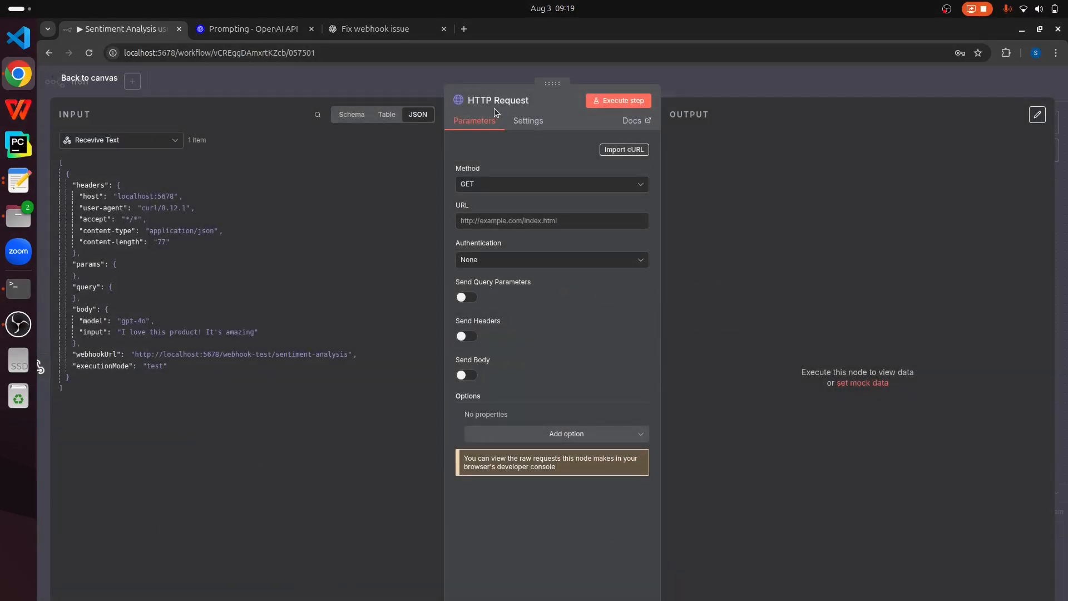
click(505, 103)
text(Analyze Sentiments)
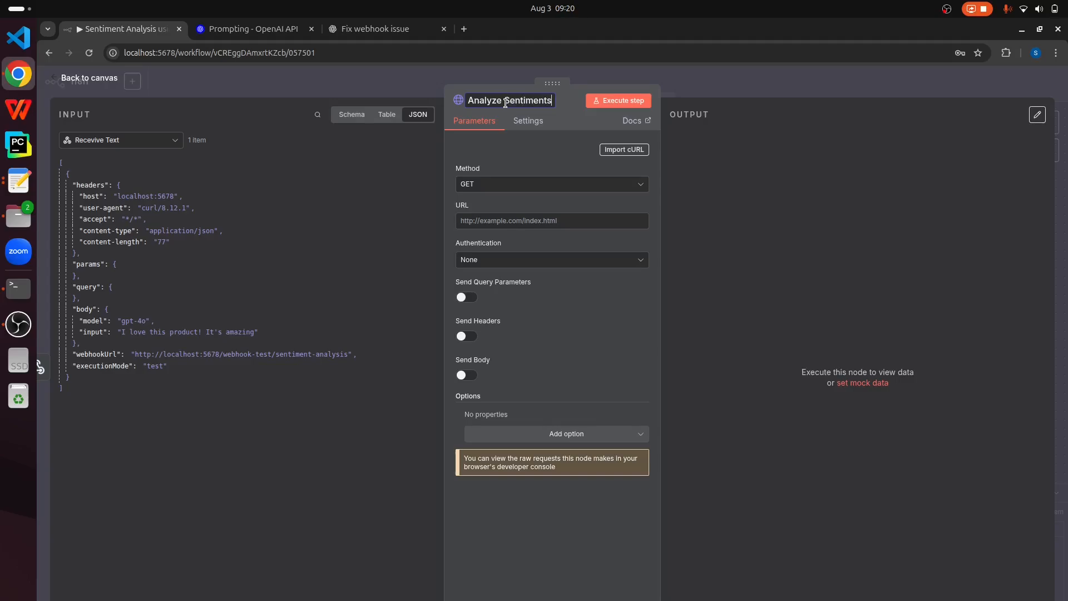
click(522, 148)
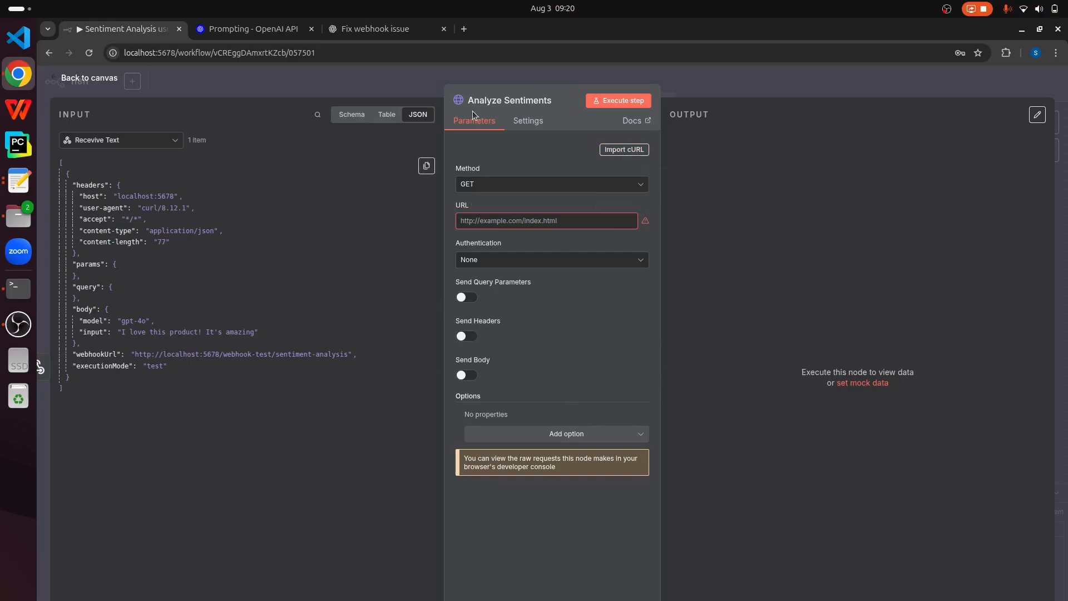
- Add a 'Curl for Calling OpenAI API' section with the OpenAI responses curl command to the notes
click(621, 151)
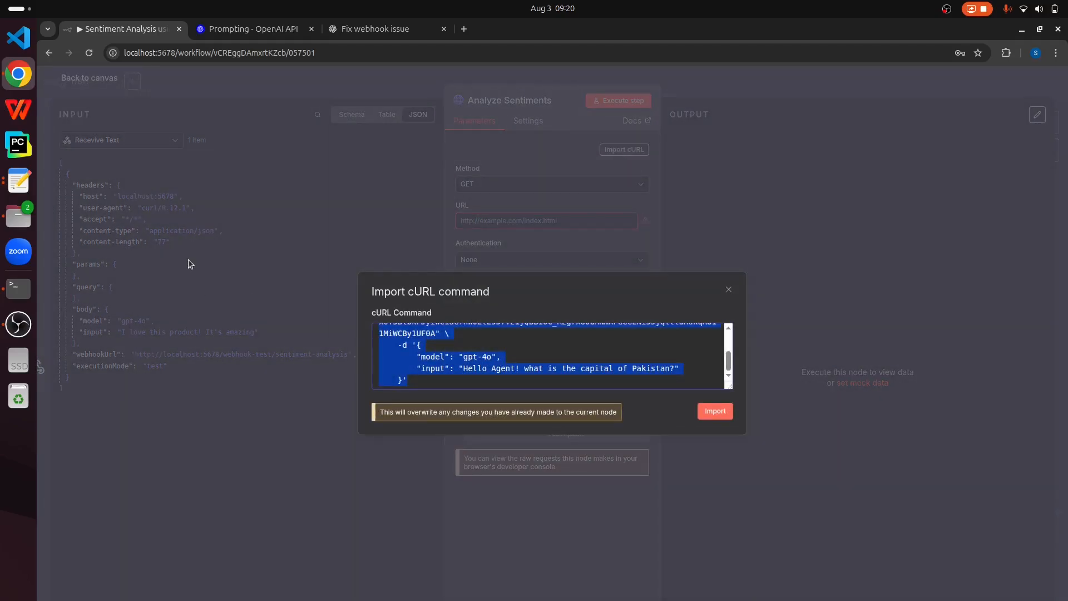
click(19, 181)
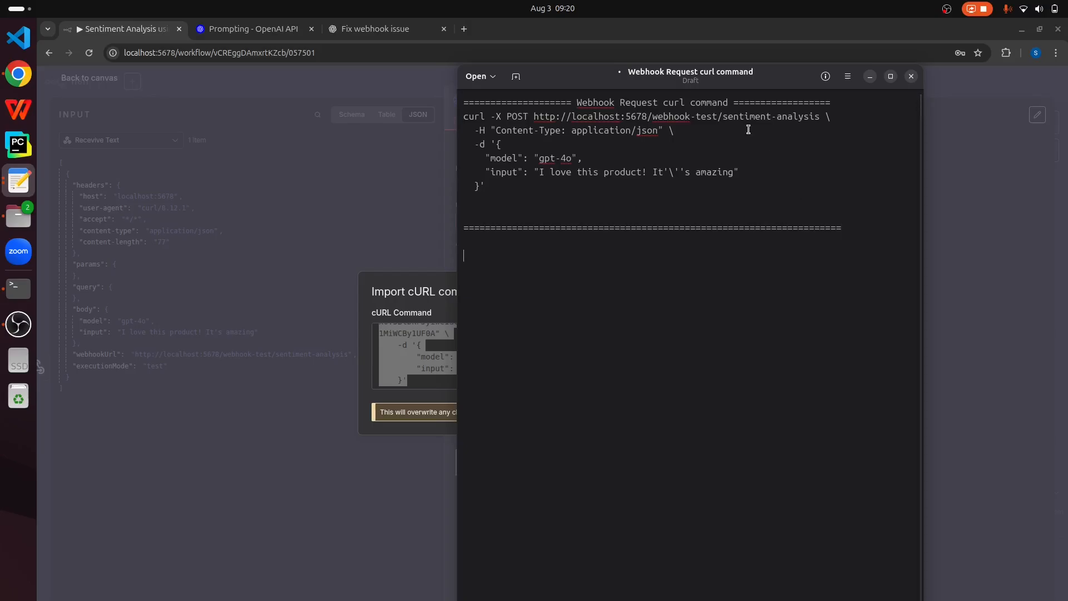
text(==========================C)
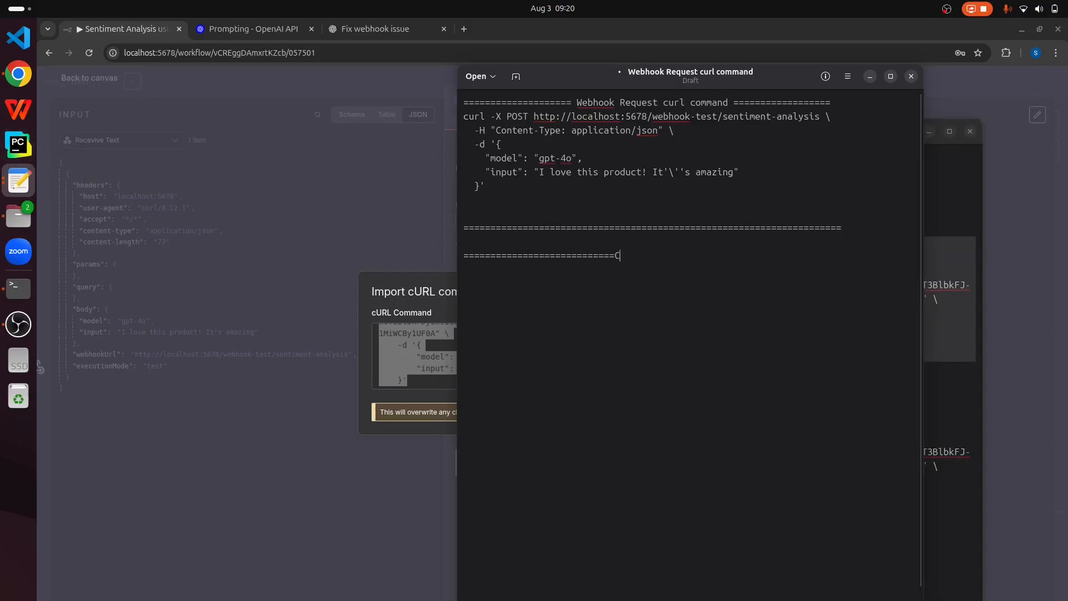
text(url for Calling OpenAI API)
text(==============)
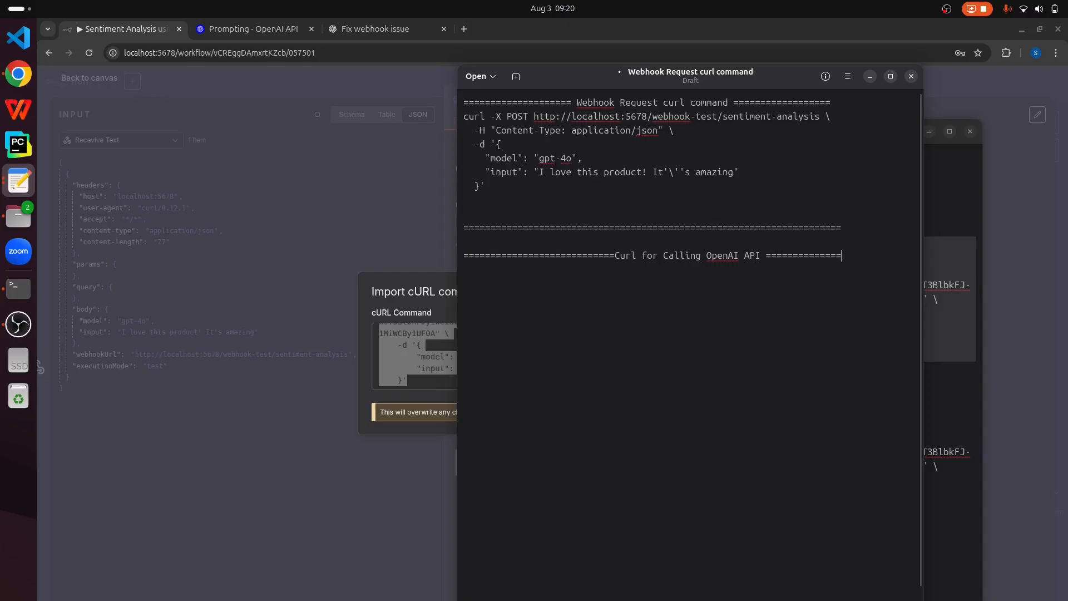
key(ctrl+v)
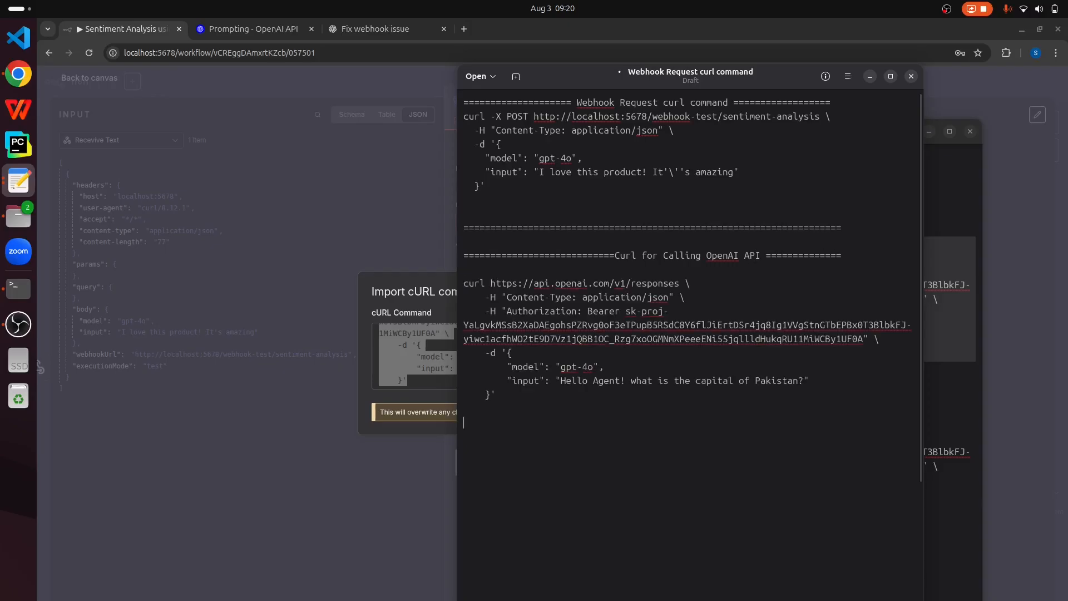
text(=========================================)
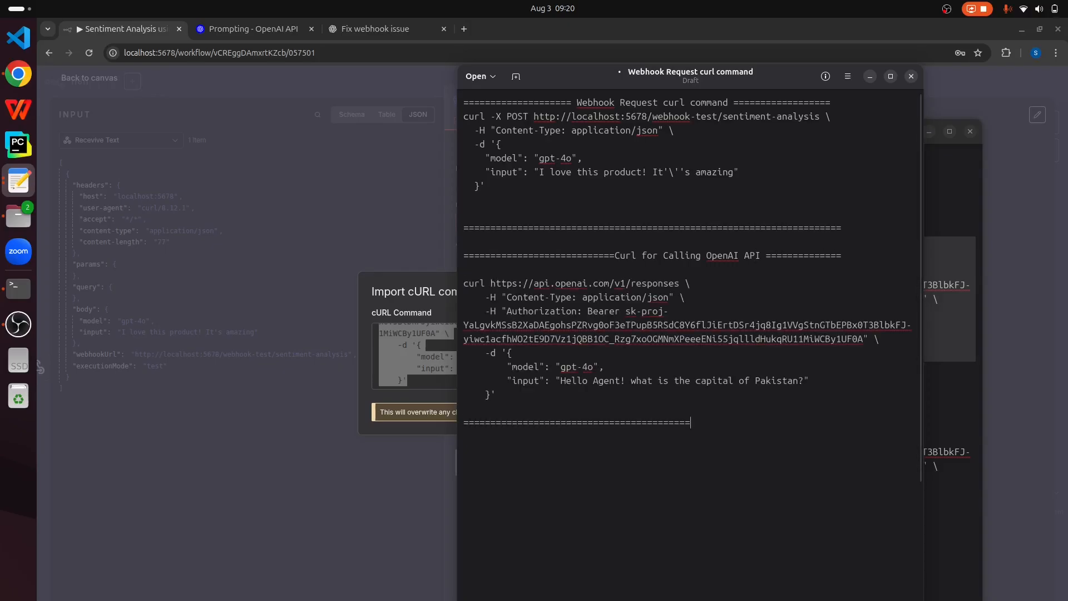
text(=========================)
drag(463, 283, 496, 394)
click(256, 195)
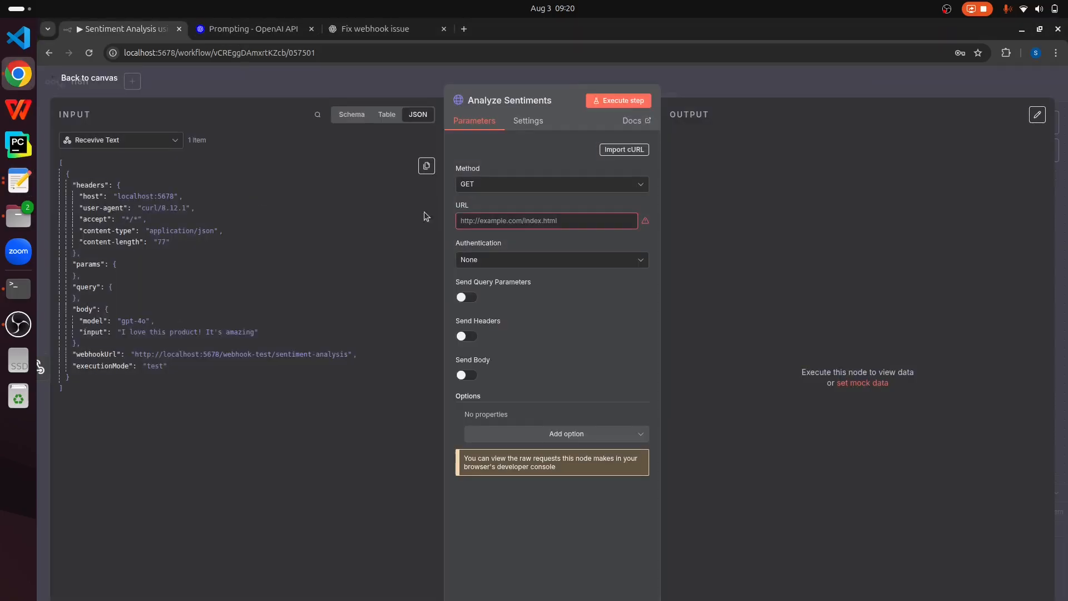
- Import the OpenAI curl command into Analyze Sentiments, giving a POST to api.openai.com/v1/responses
click(634, 149)
key(ctrl+v)
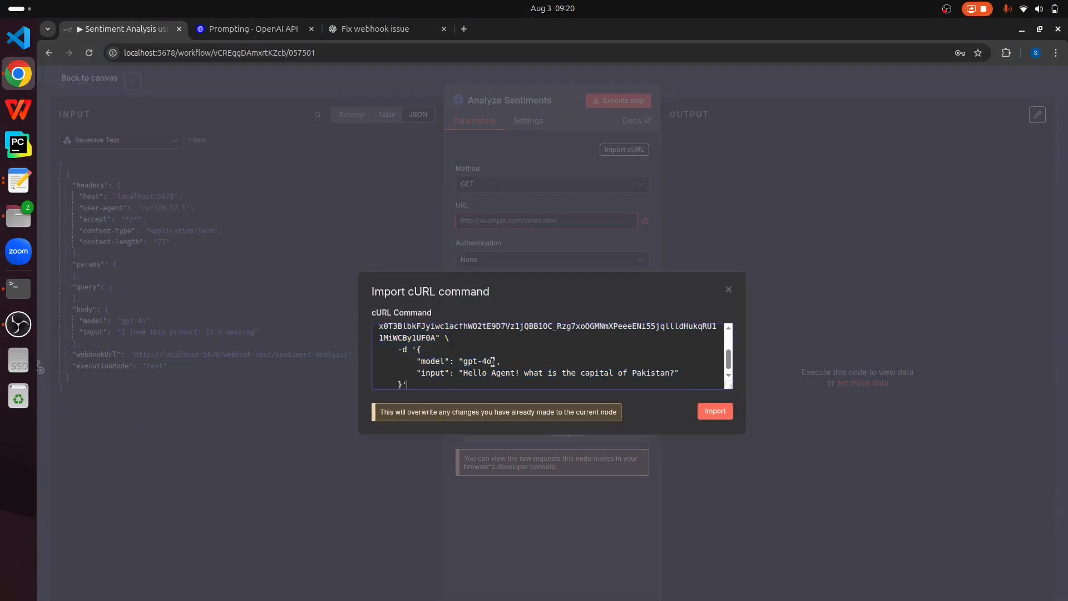
click(715, 412)
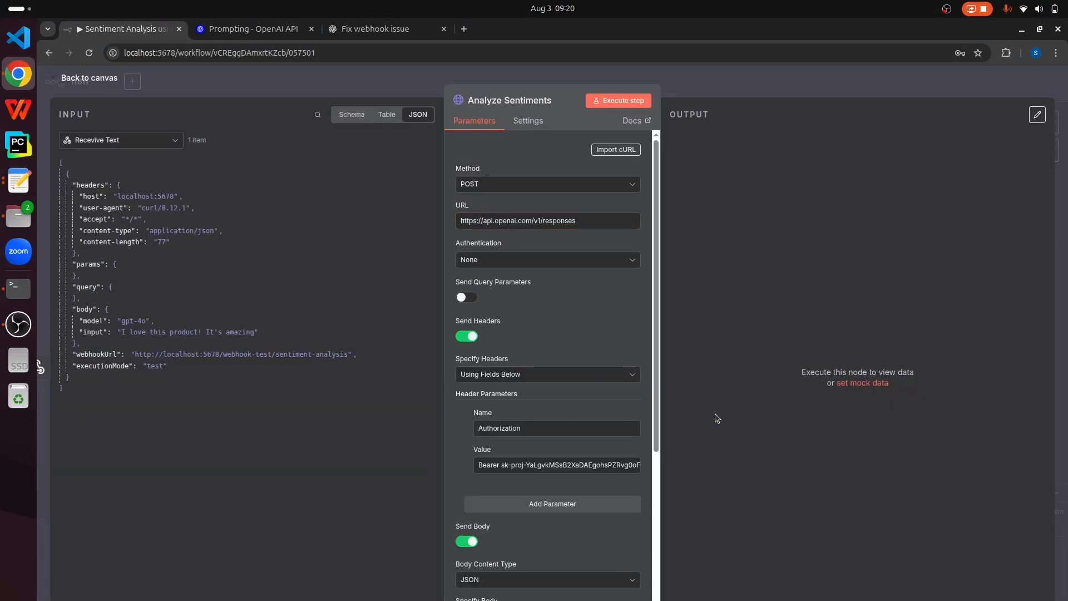
scroll(532, 396, down, 2)
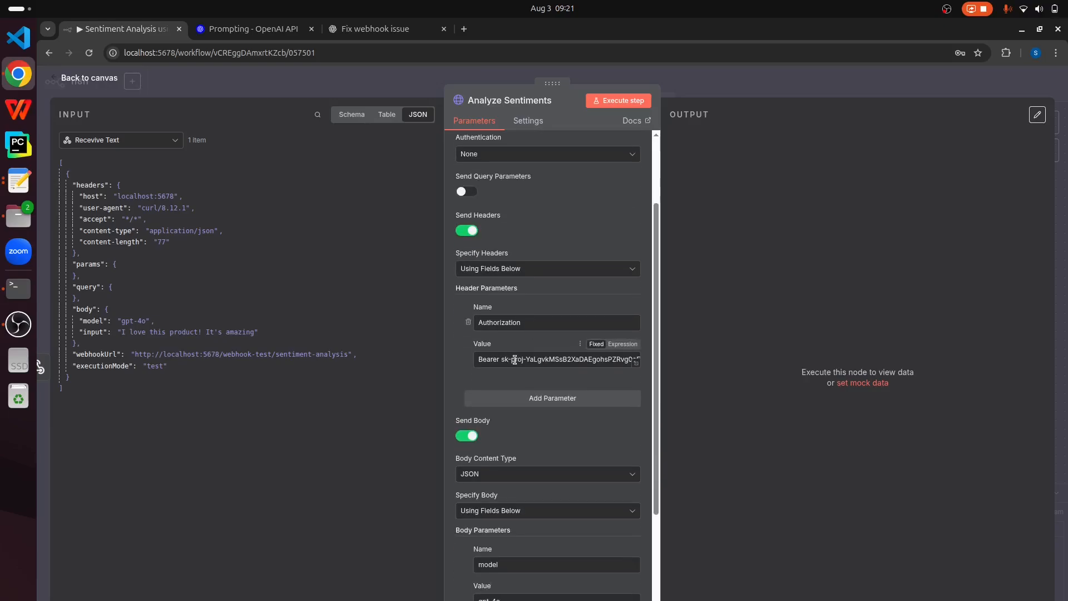
double_click(516, 359)
scroll(514, 359, down, 3)
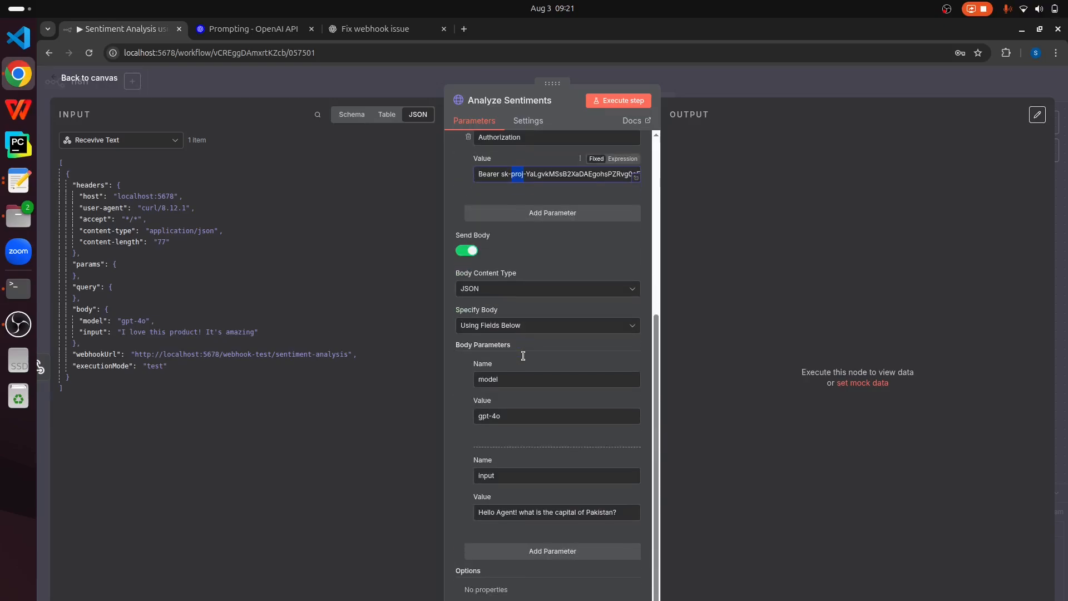
- Replace the fixed gpt-4o model and sample input body values with the webhook's model and input fields
click(501, 383)
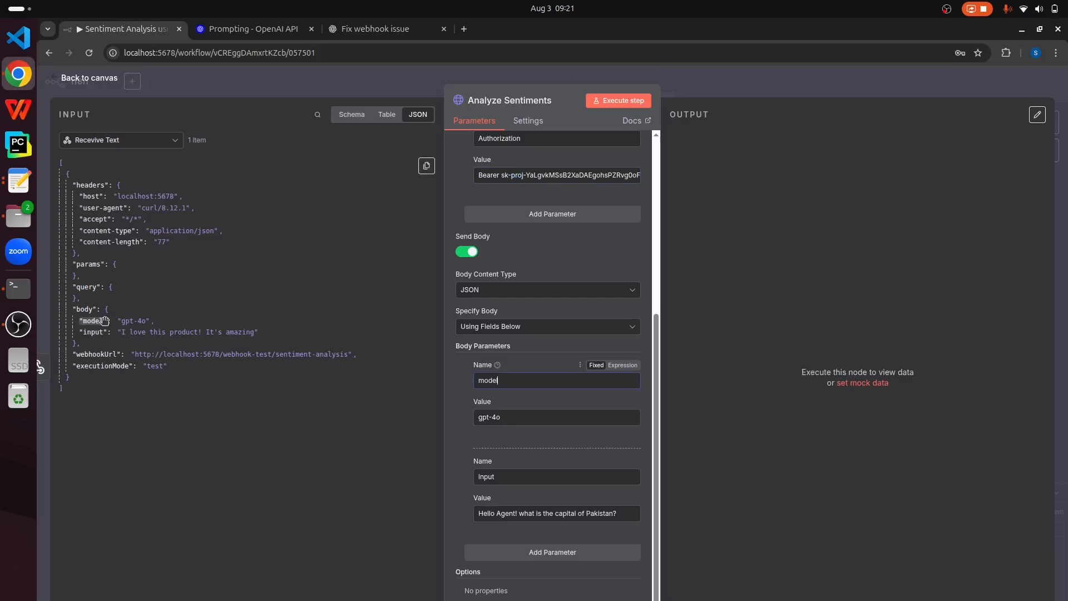
drag(507, 418, 445, 417)
key(BackSpace)
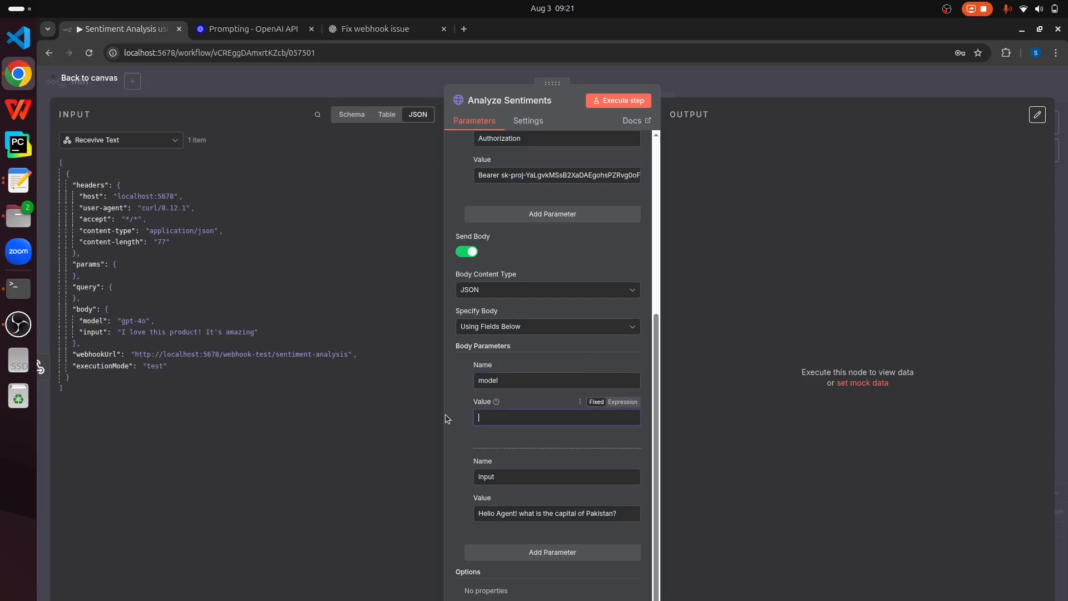
drag(93, 321, 495, 421)
click(621, 525)
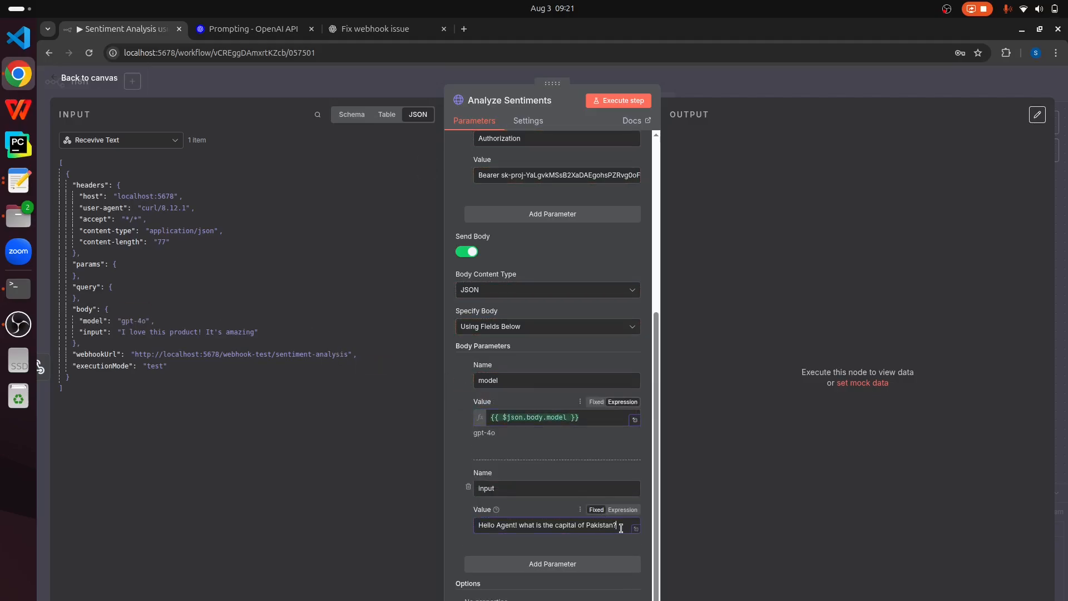
drag(621, 526, 479, 525)
key(BackSpace)
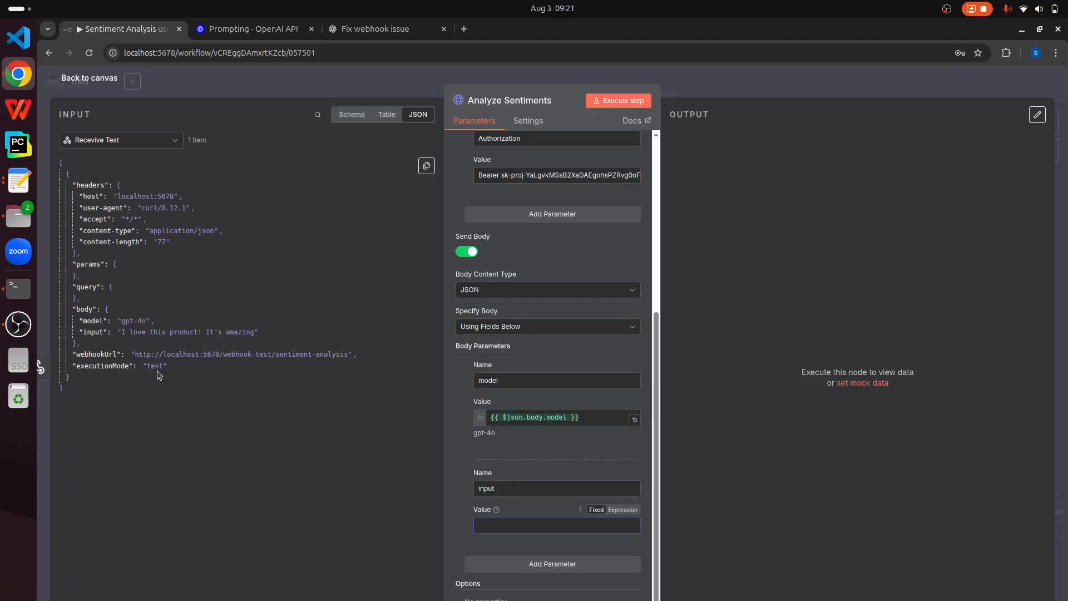
drag(93, 332, 512, 526)
scroll(512, 531, up, 6)
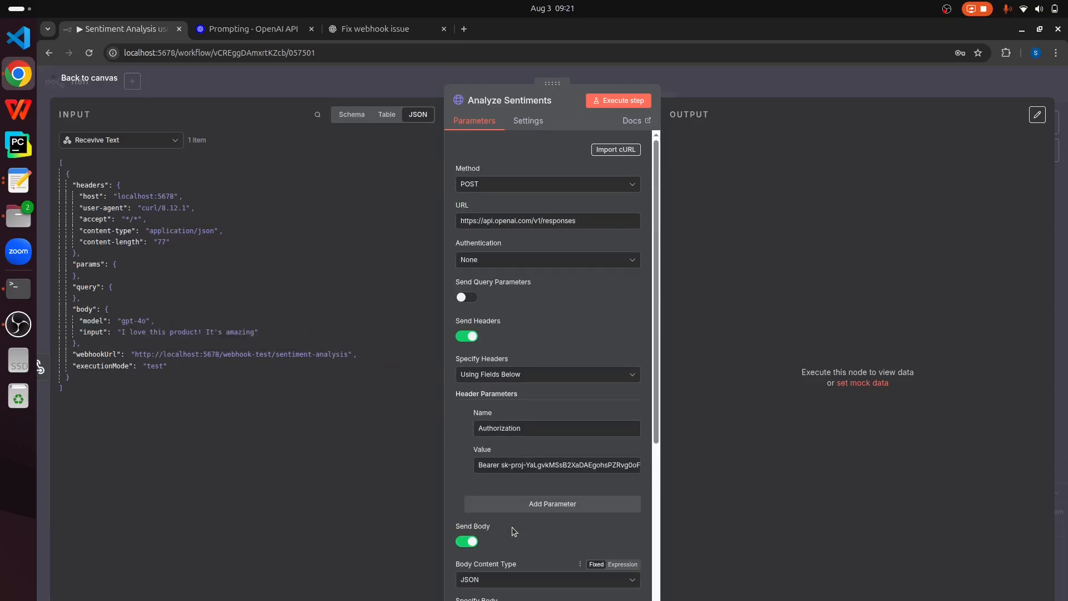
- Execute Analyze Sentiments and check the reply text 'I'm glad to hear you love it!' in its output
click(618, 104)
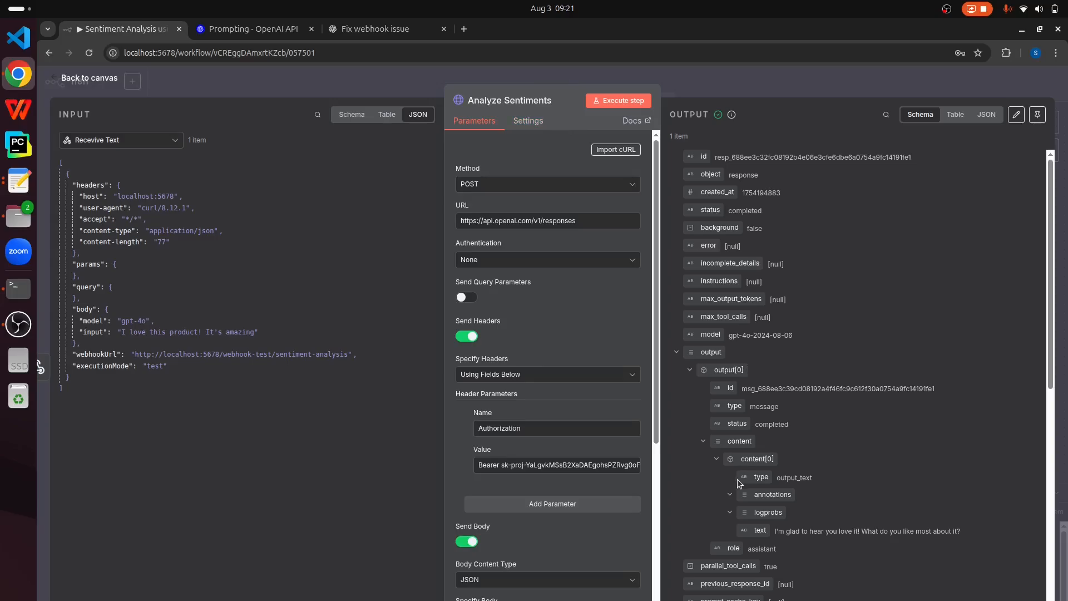
scroll(745, 478, down, 5)
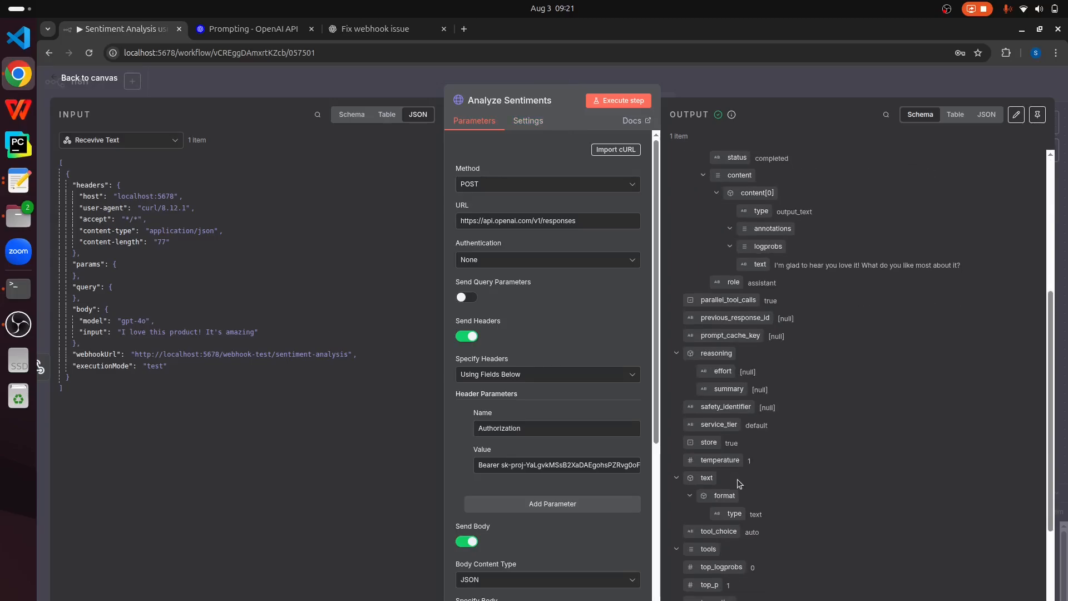
double_click(759, 270)
scroll(759, 270, up, 5)
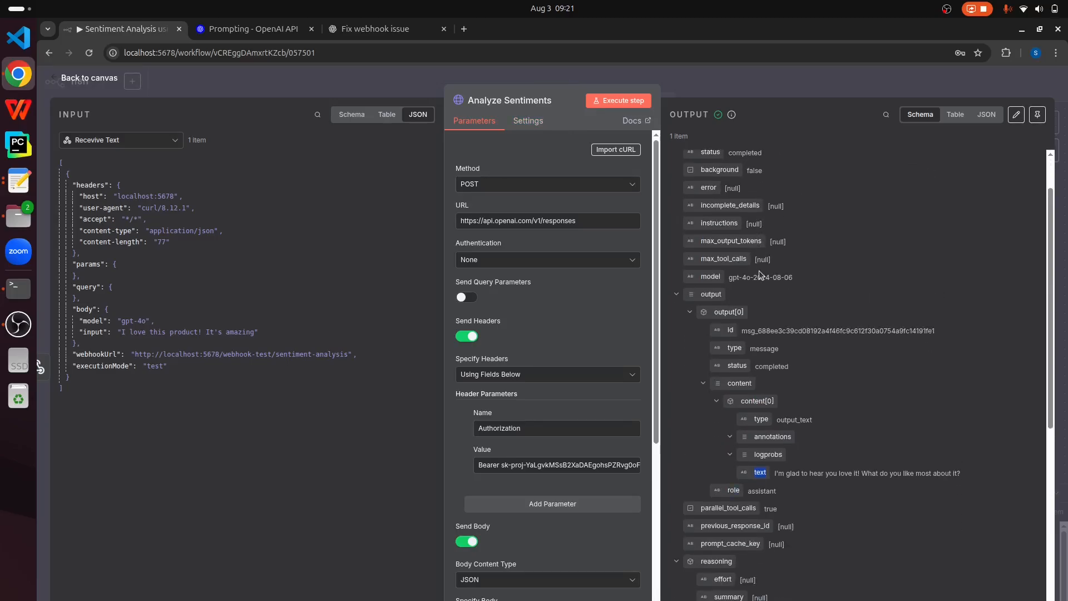
scroll(705, 224, down, 3)
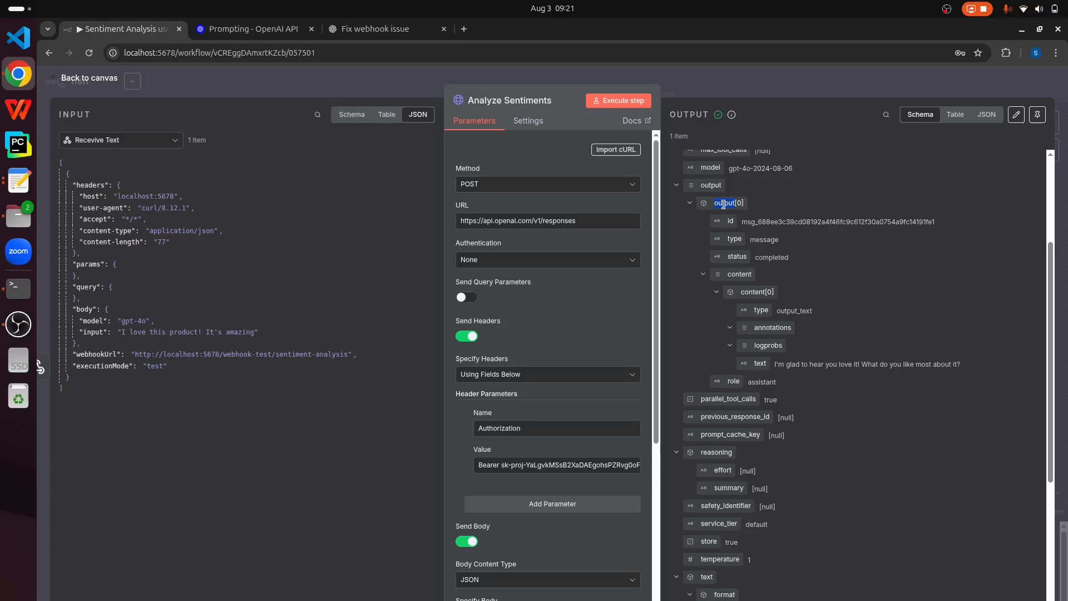
click(732, 222)
triple_click(957, 367)
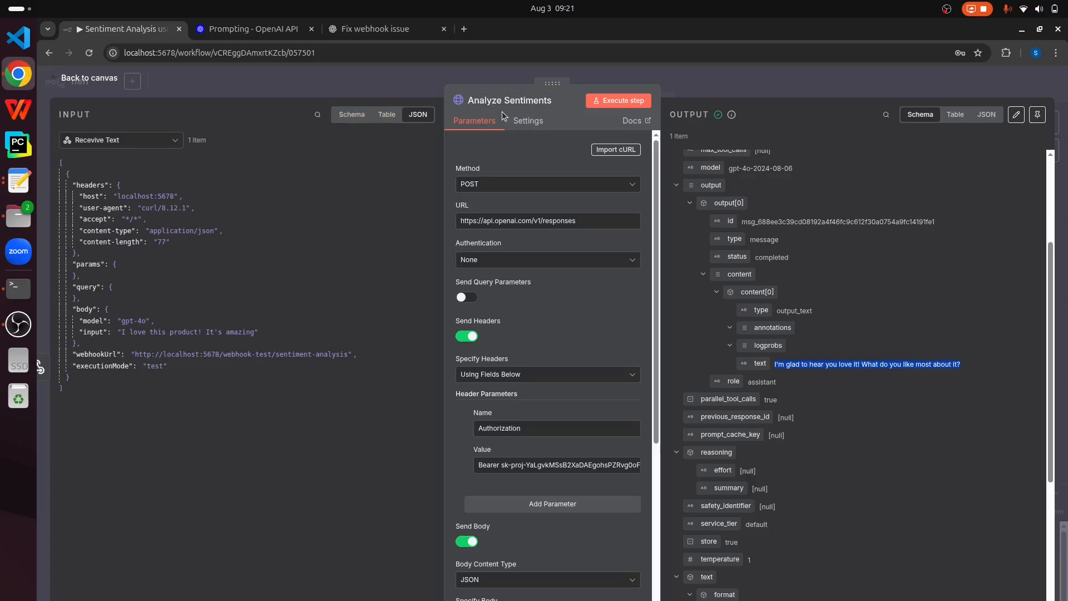
click(99, 79)
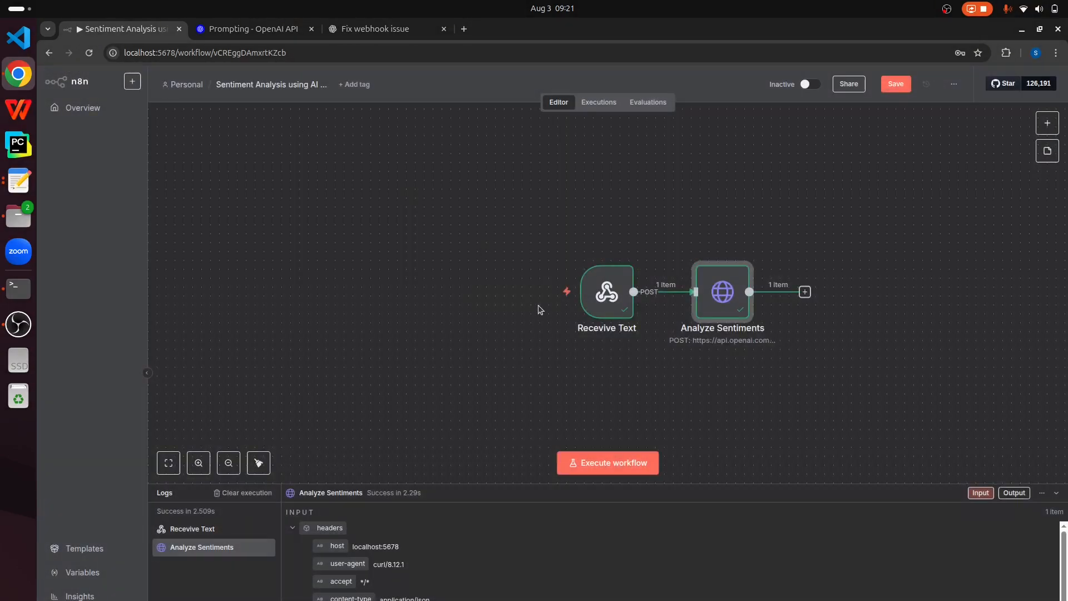
- Add an Edit Fields node after Analyze Sentiments and name it 'Extract Sentiment'
click(804, 292)
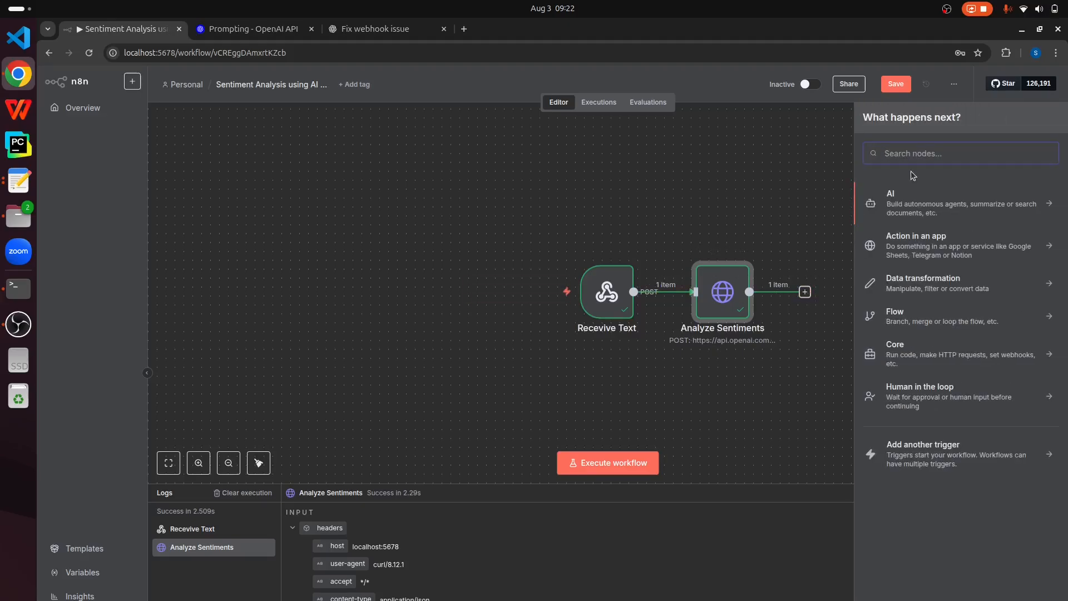
text(Edit Fi)
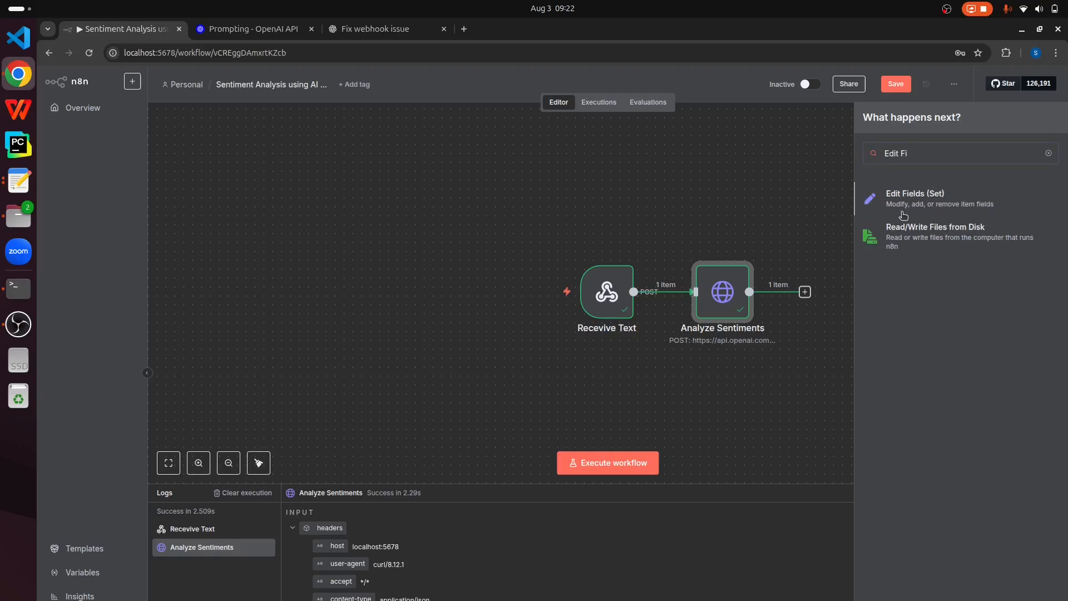
click(903, 216)
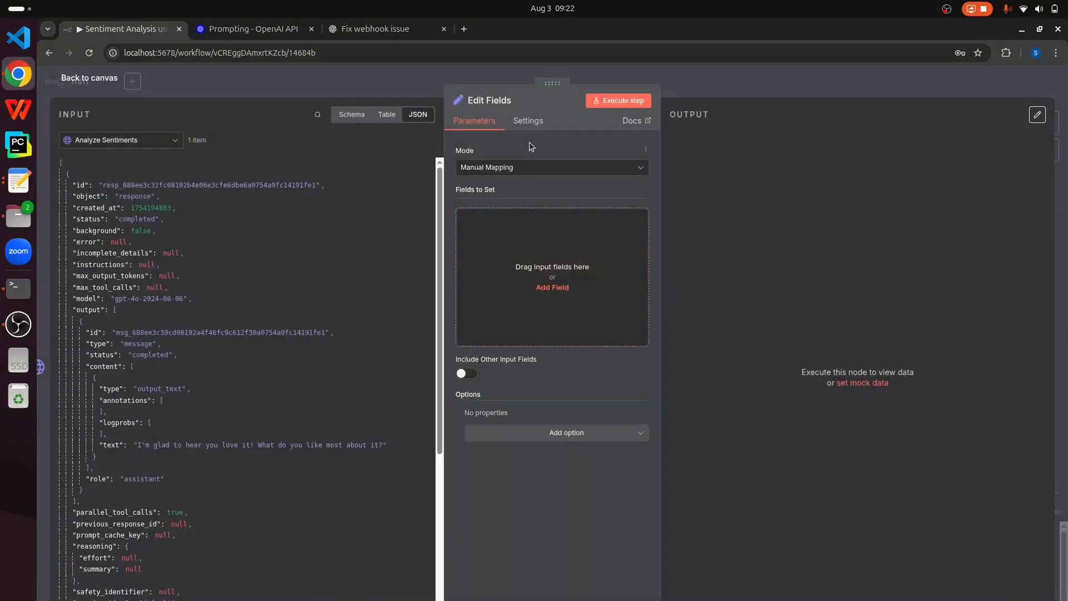
click(504, 100)
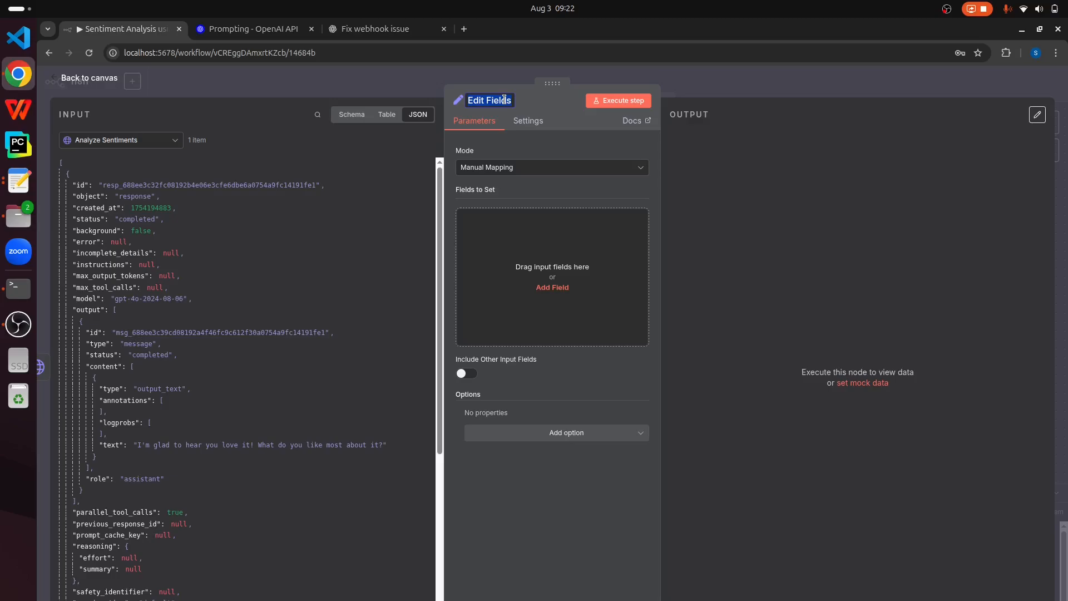
text(Extract Sentiment)
key(Return)
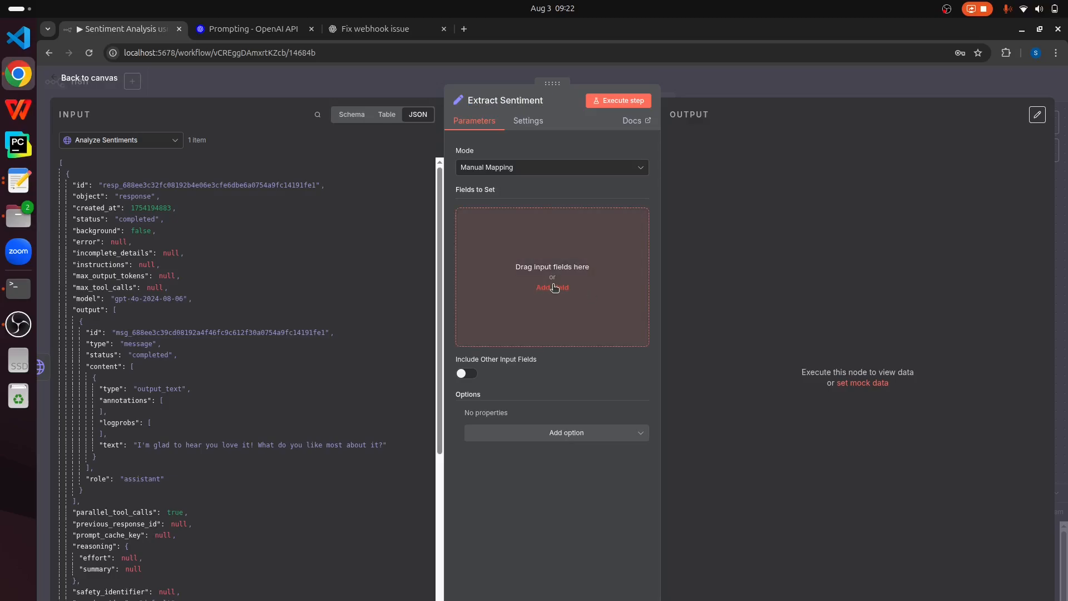
- Map output[0].content[0].text into a new 'text' field and test-run the node
click(552, 288)
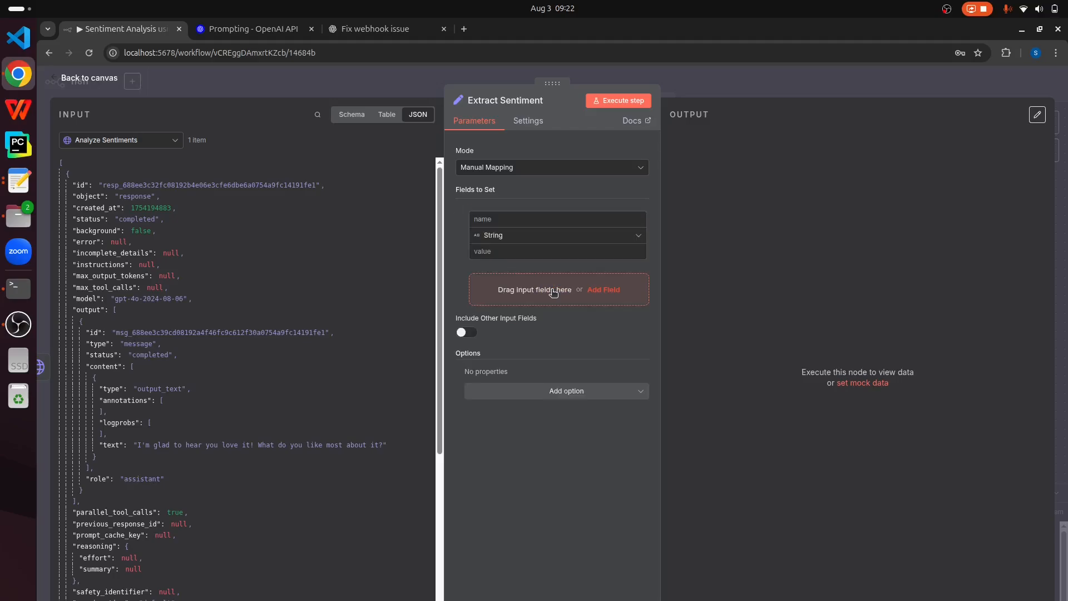
click(498, 219)
text(text)
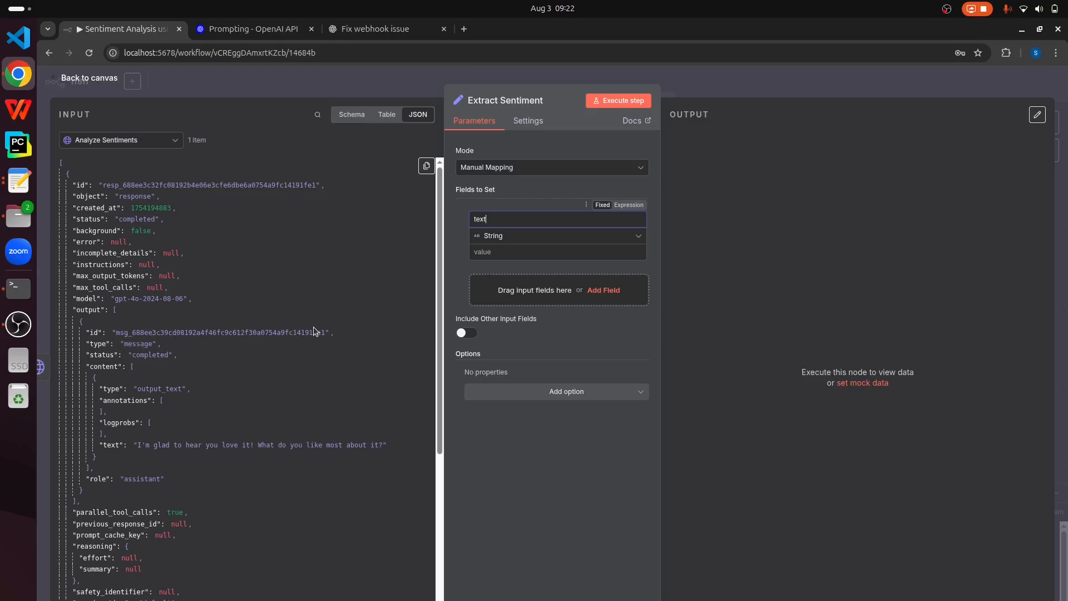
scroll(165, 355, down, 5)
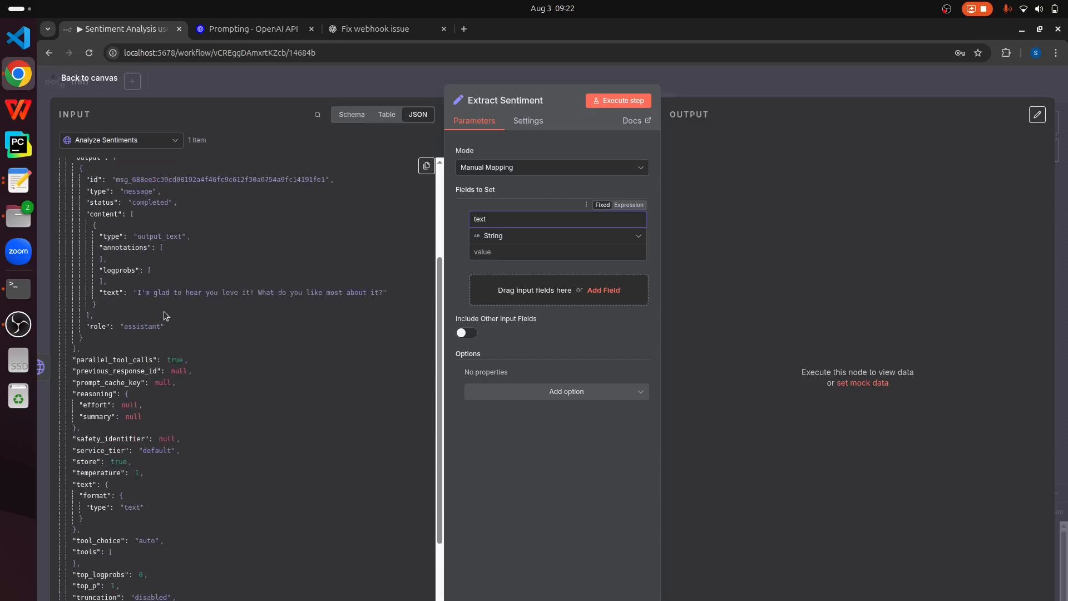
scroll(163, 312, up, 3)
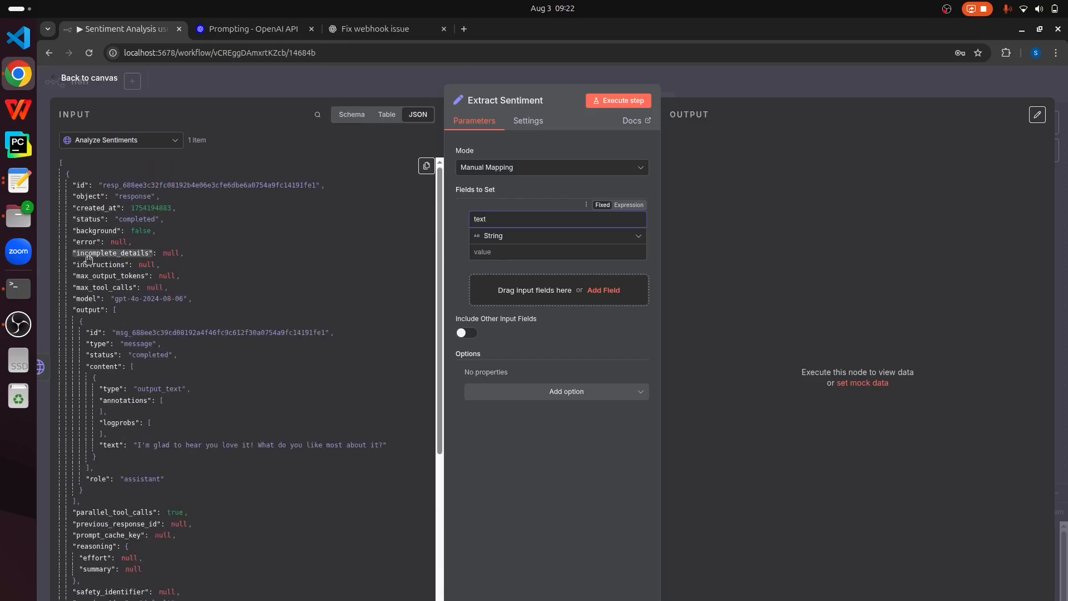
scroll(113, 278, down, 3)
drag(113, 295, 507, 251)
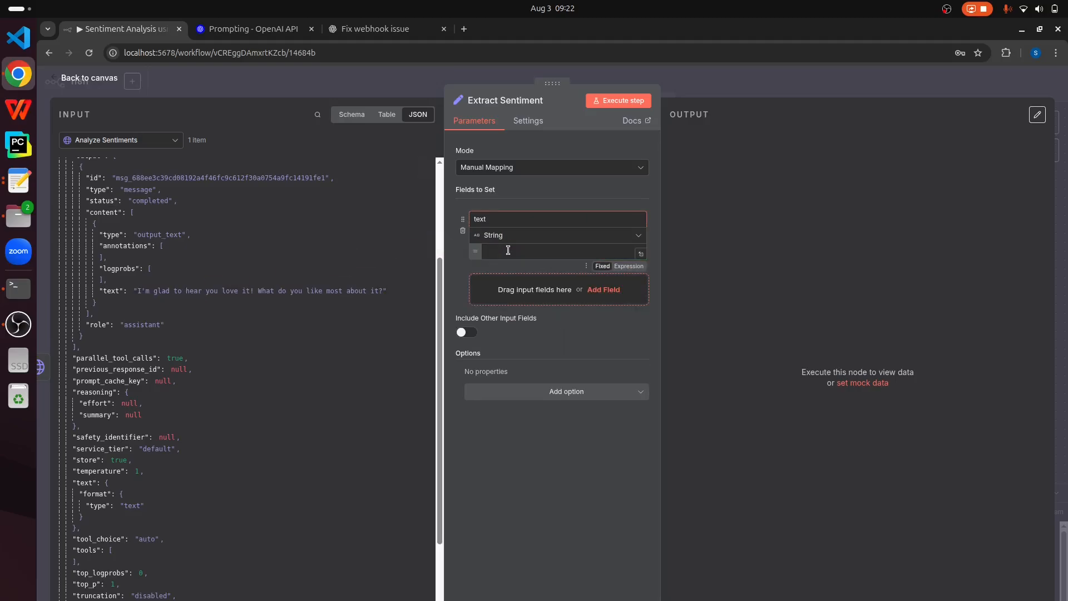
scroll(341, 389, down, 5)
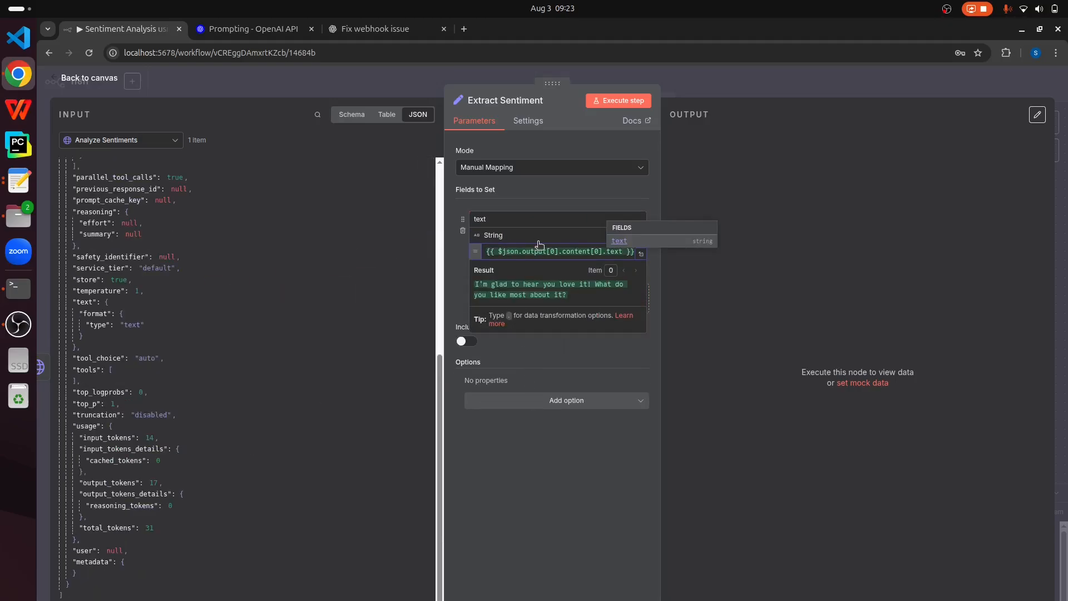
click(635, 104)
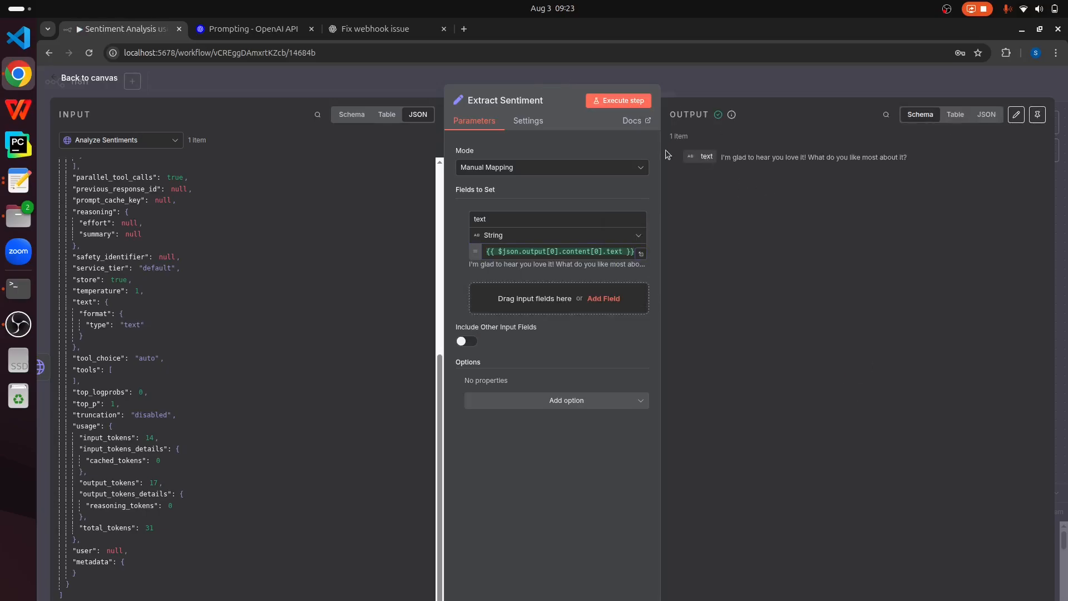
click(106, 79)
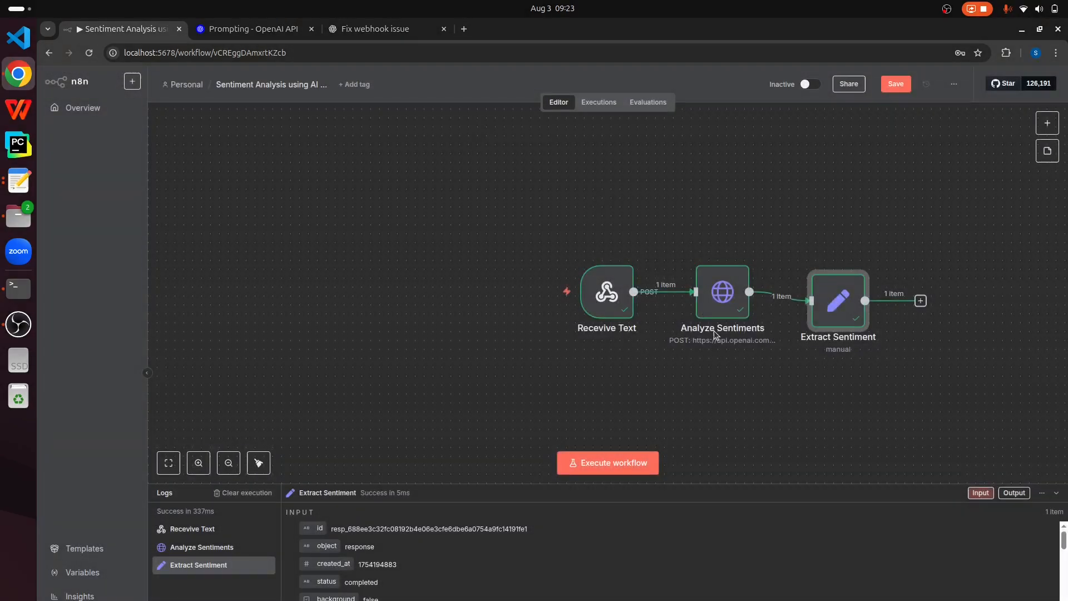
- Move Receive Text, Analyze Sentiments and Extract Sentiment closer together on the left
drag(591, 301, 367, 300)
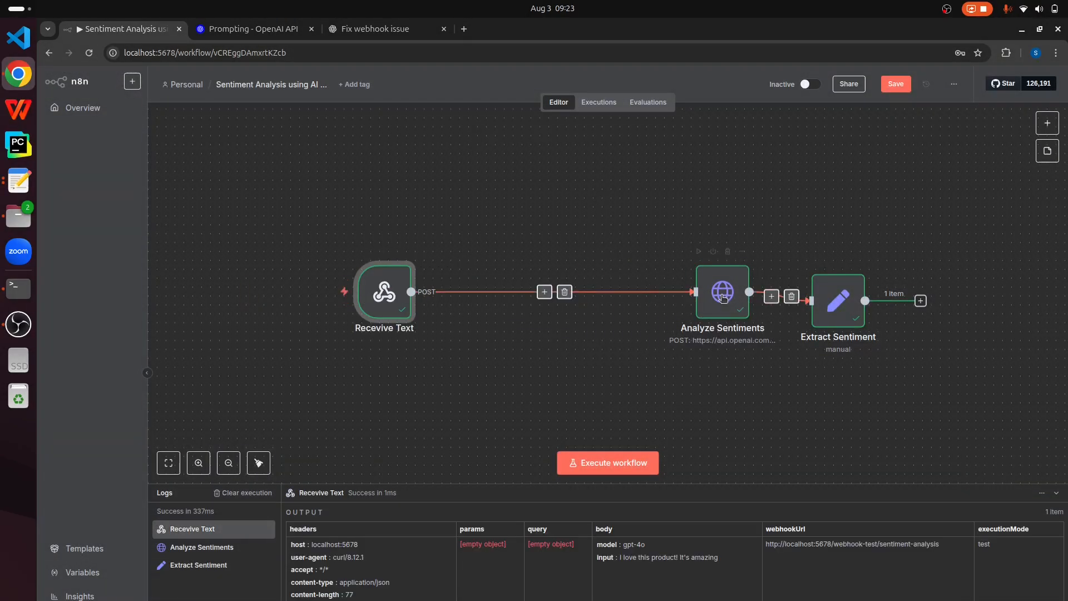
drag(723, 300, 527, 299)
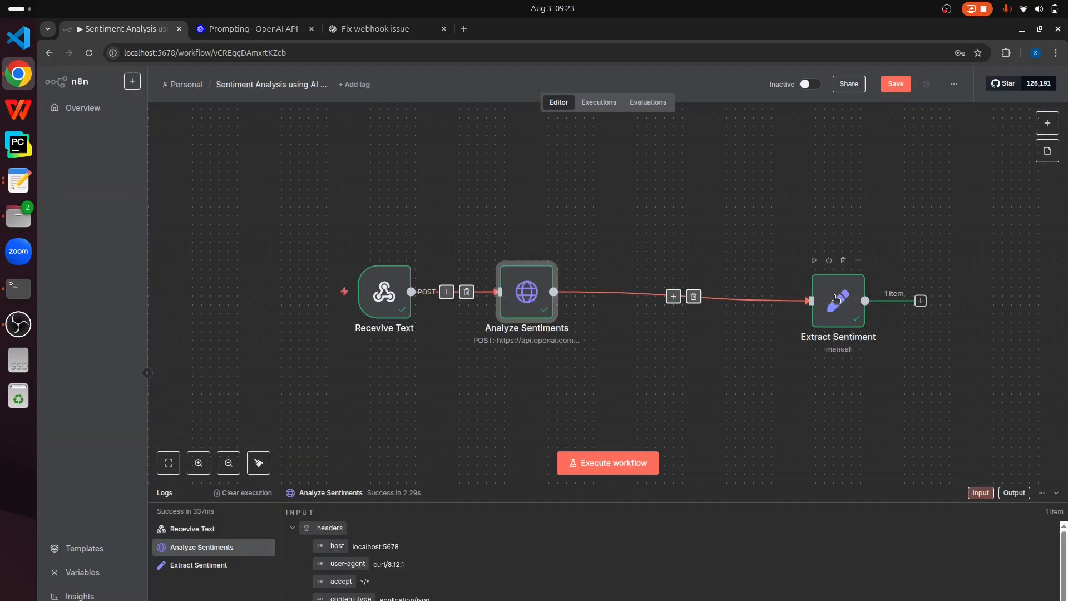
drag(836, 299, 668, 299)
- Attach a Gmail 'Send a message' step after Extract Sentiment
click(751, 292)
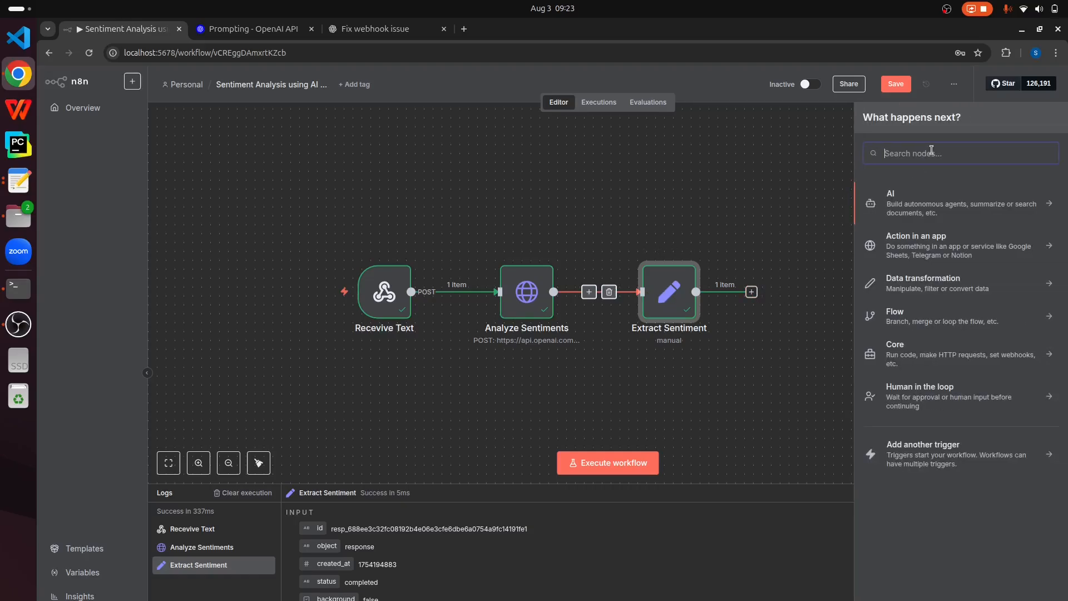
text(Email)
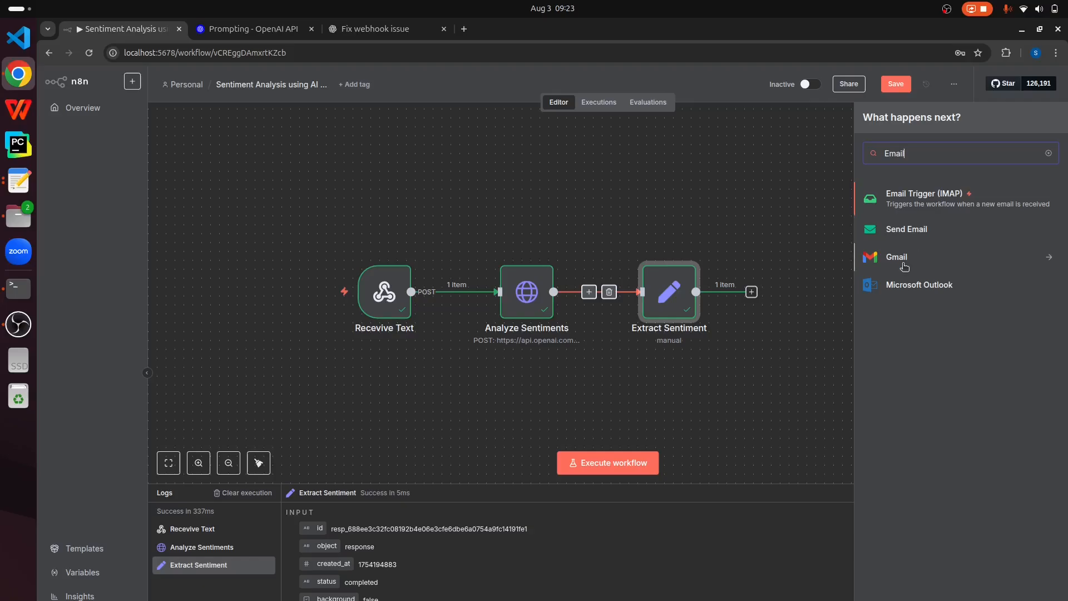
click(919, 259)
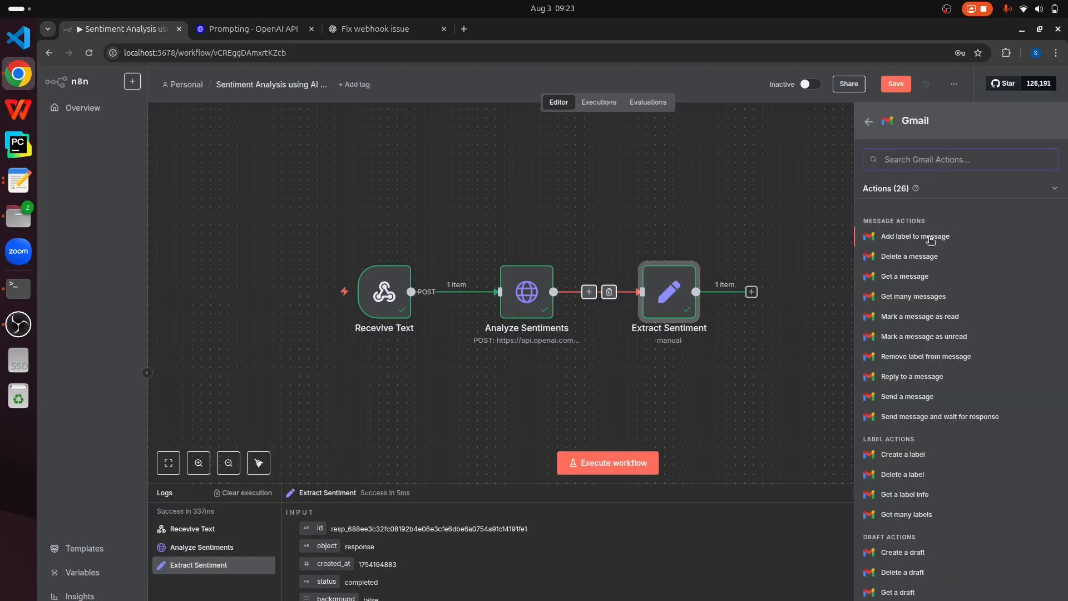
click(908, 397)
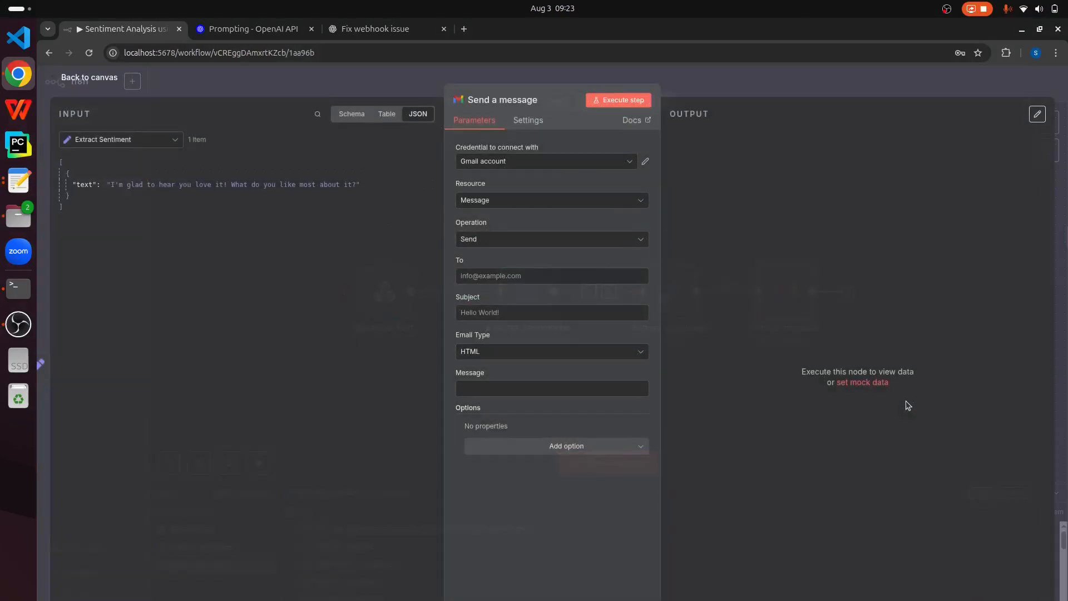
- Check the Gmail credential, then enter the recipient address and subject 'Sentiment Analysis'
click(645, 162)
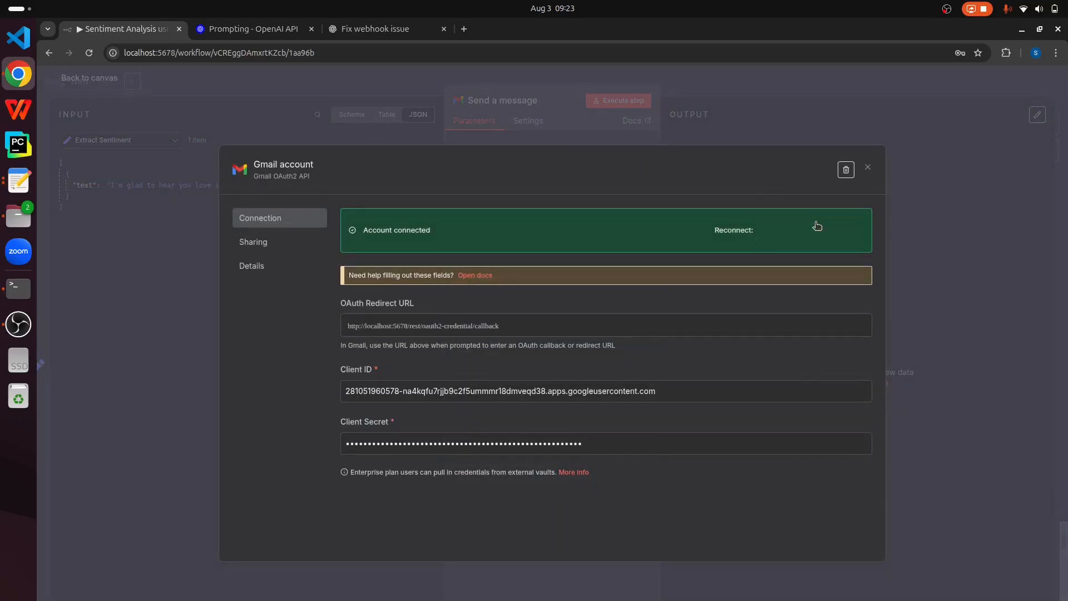
click(867, 166)
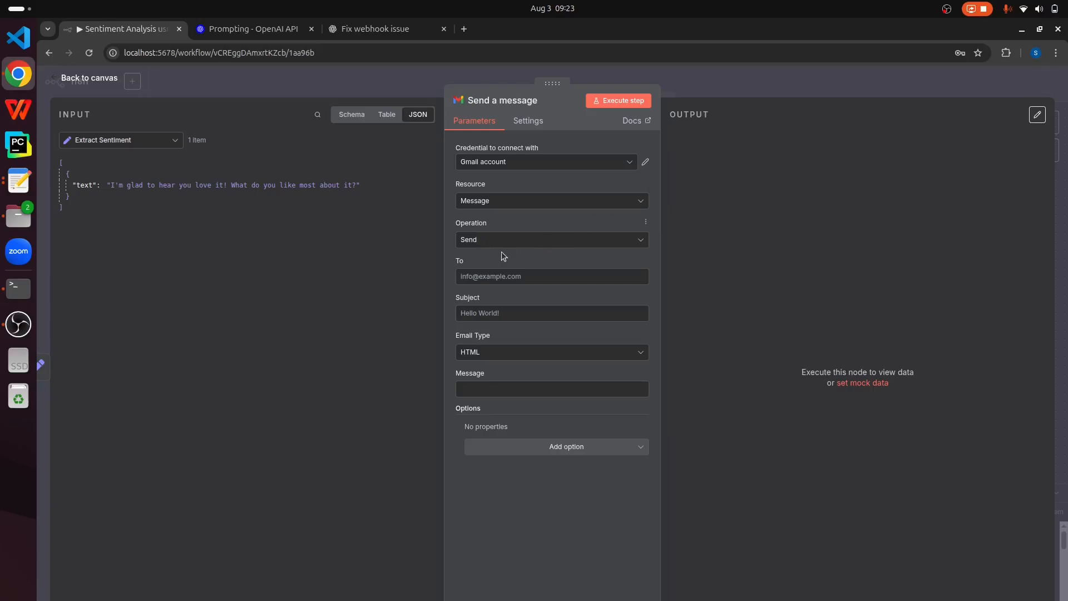
click(512, 277)
text(example@gmail.com)
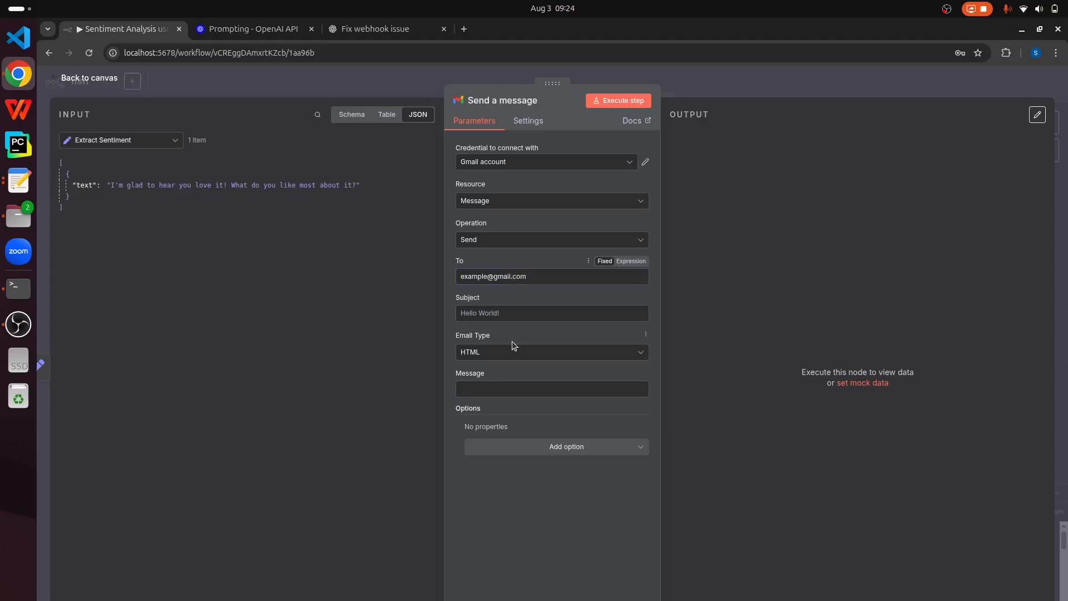
click(525, 312)
text(Sentiment)
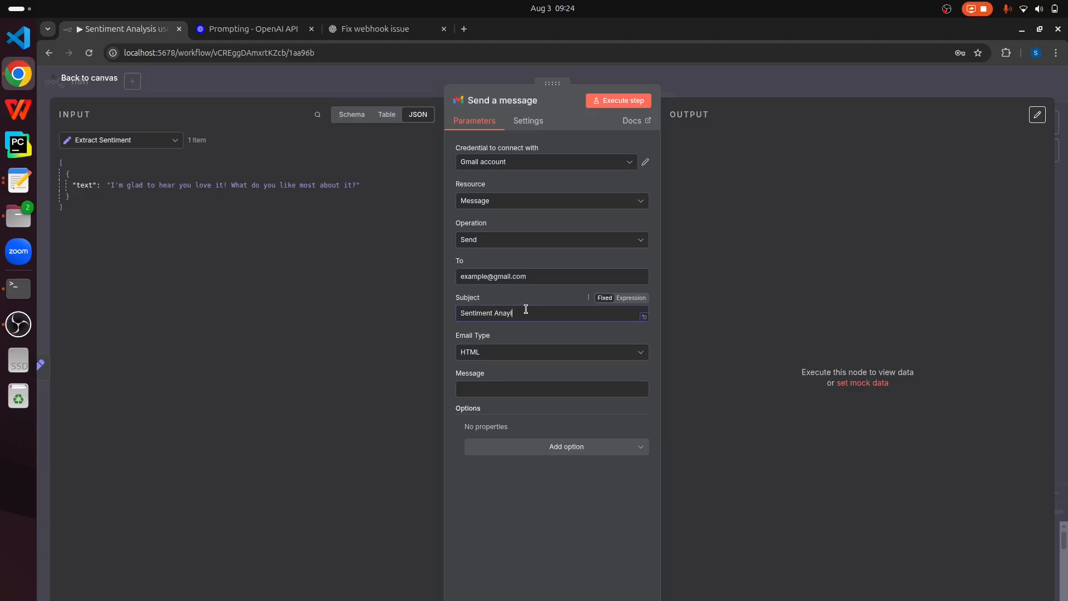
text( Analysis)
- Keep Email Type as HTML and map the incoming 'text' field into the Message
click(548, 358)
click(548, 358)
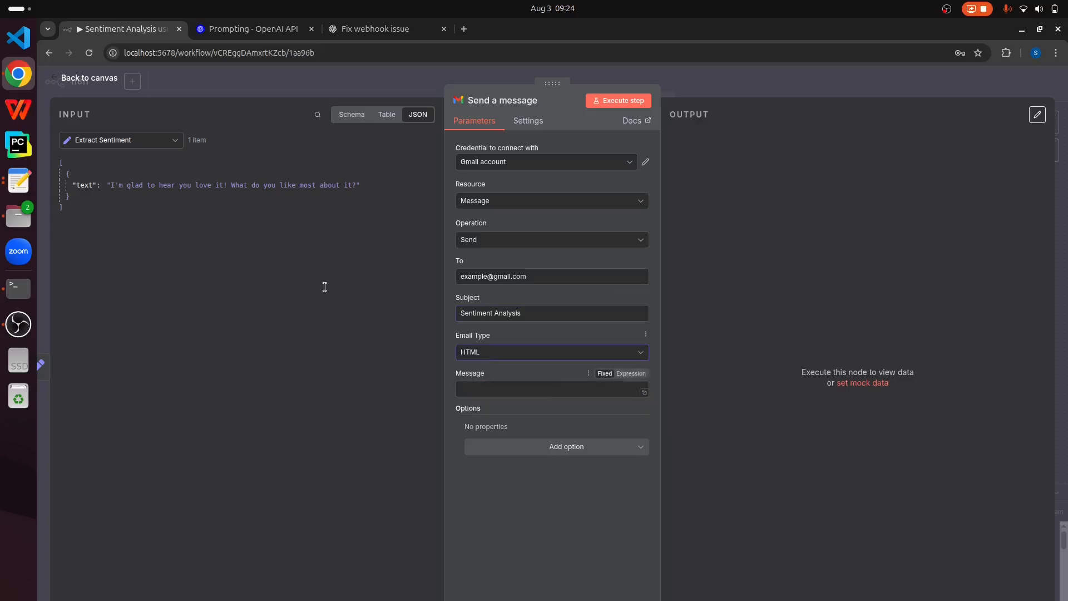
drag(80, 185, 532, 394)
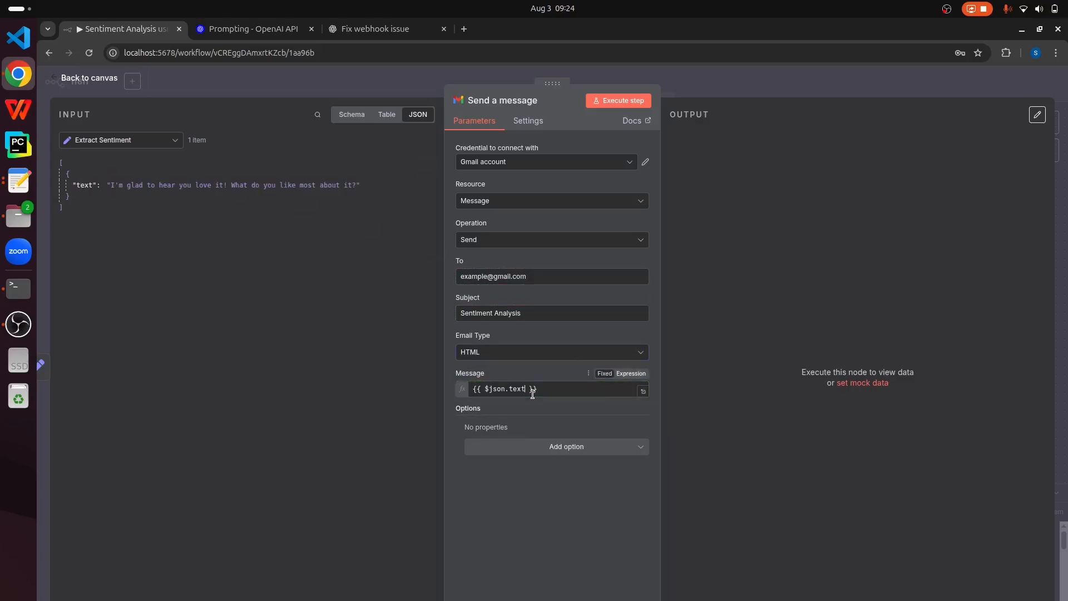
click(573, 525)
- Execute the Gmail step to send the test email, then return to the canvas
click(626, 101)
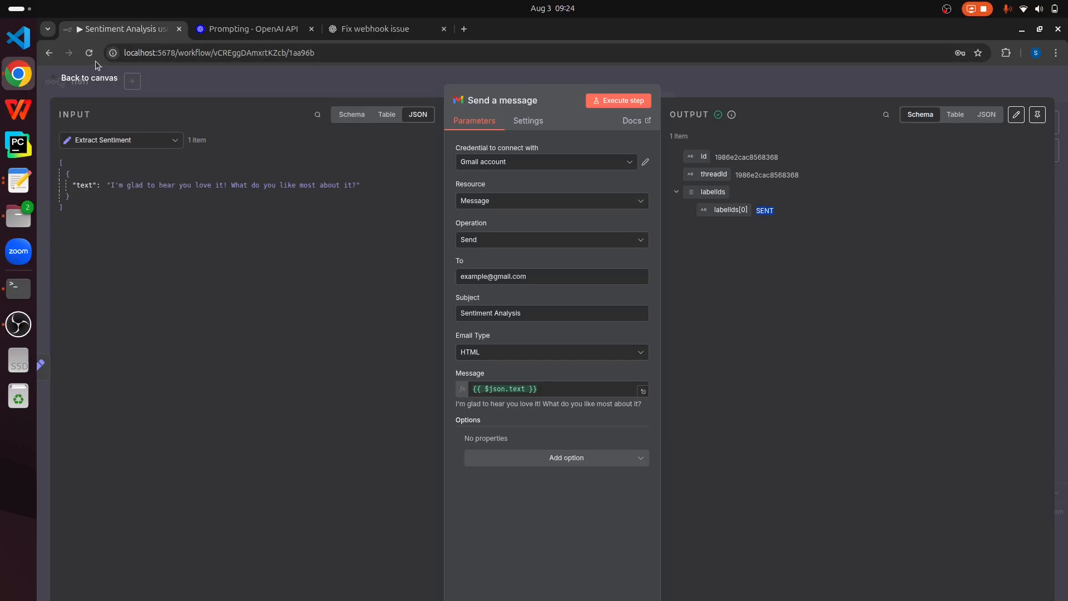
click(92, 77)
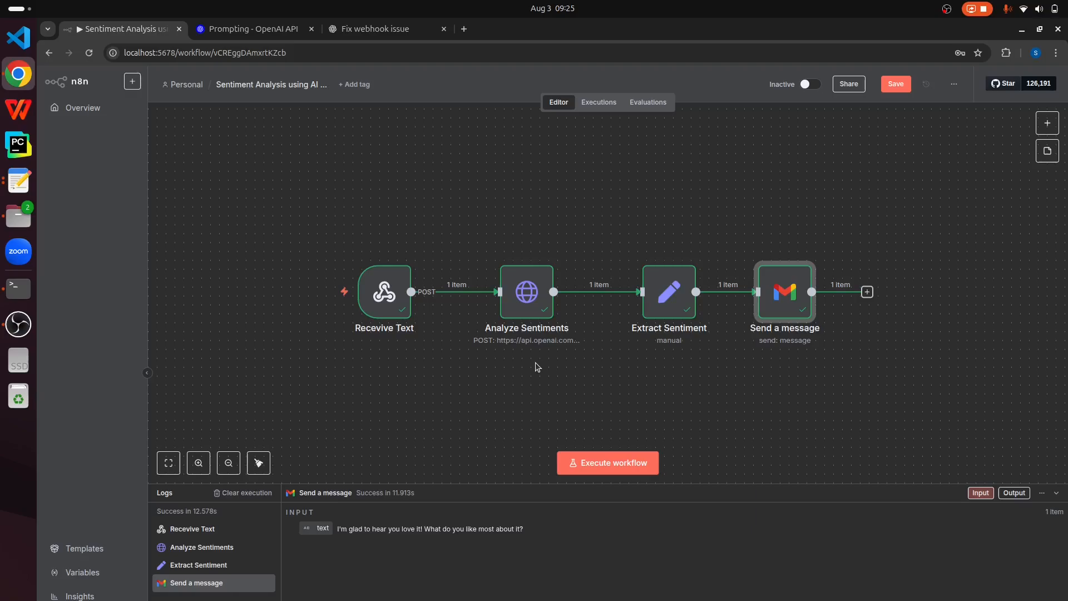
- Prefix the curl command's review with the Positive/Negative/Neutral sentiment prompt ending in \n
click(19, 180)
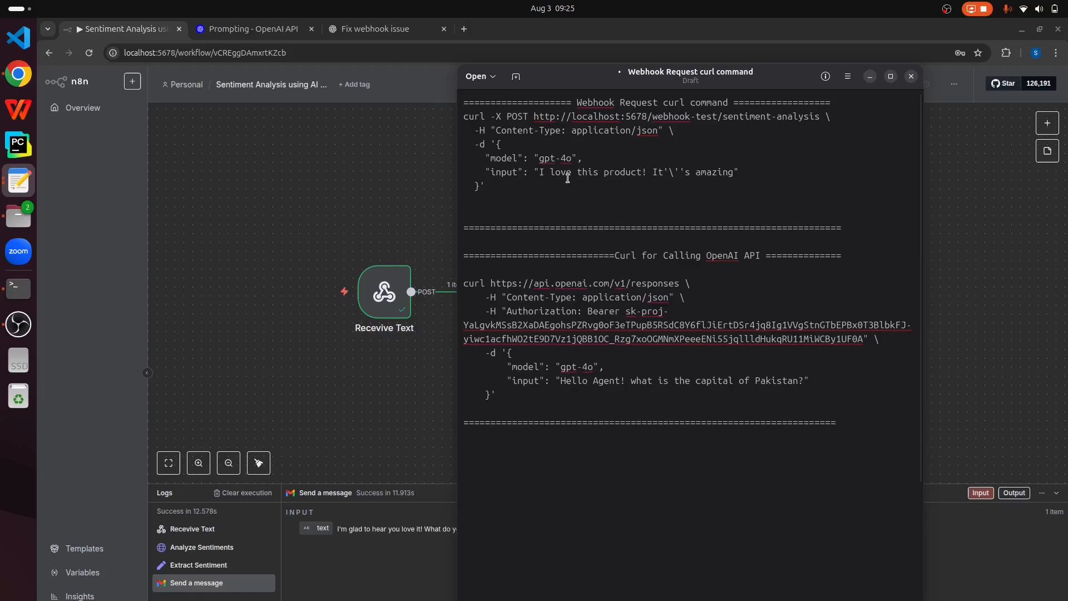
drag(538, 173, 732, 169)
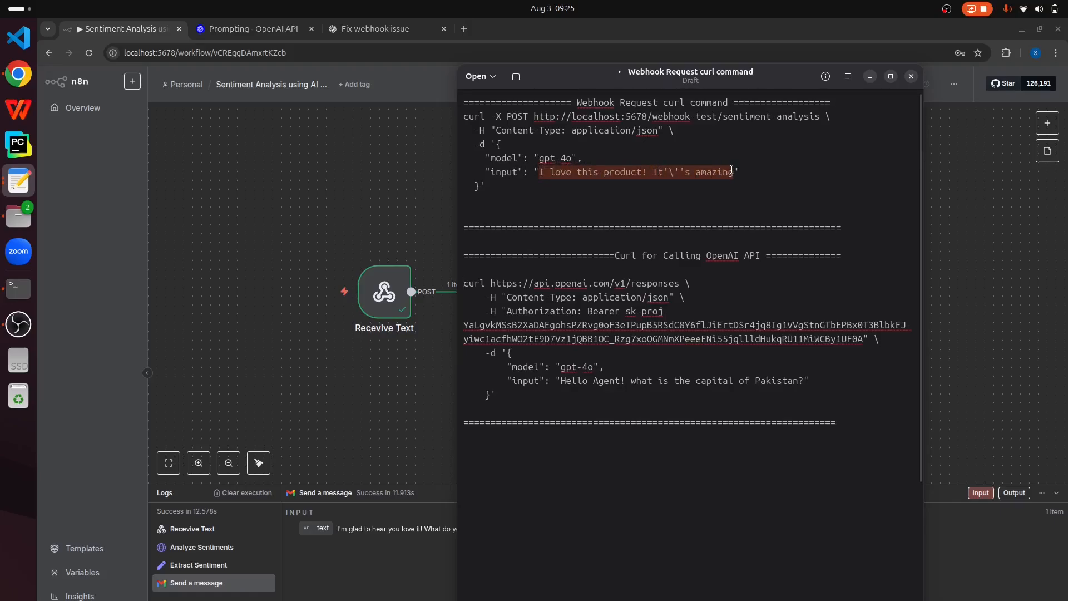
key(Left)
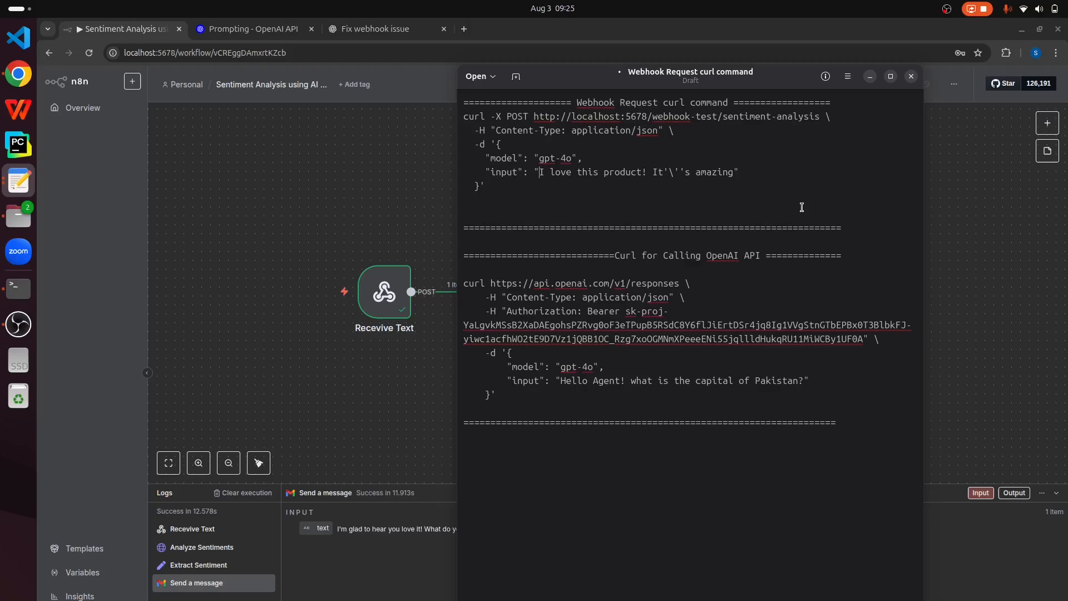
text(Analyse)
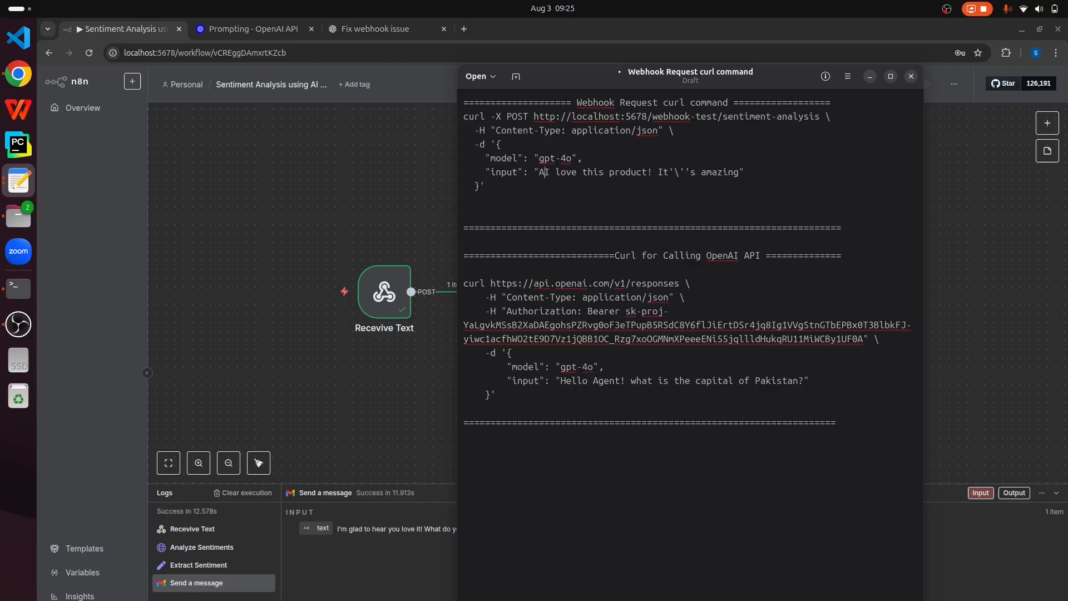
text( the senti)
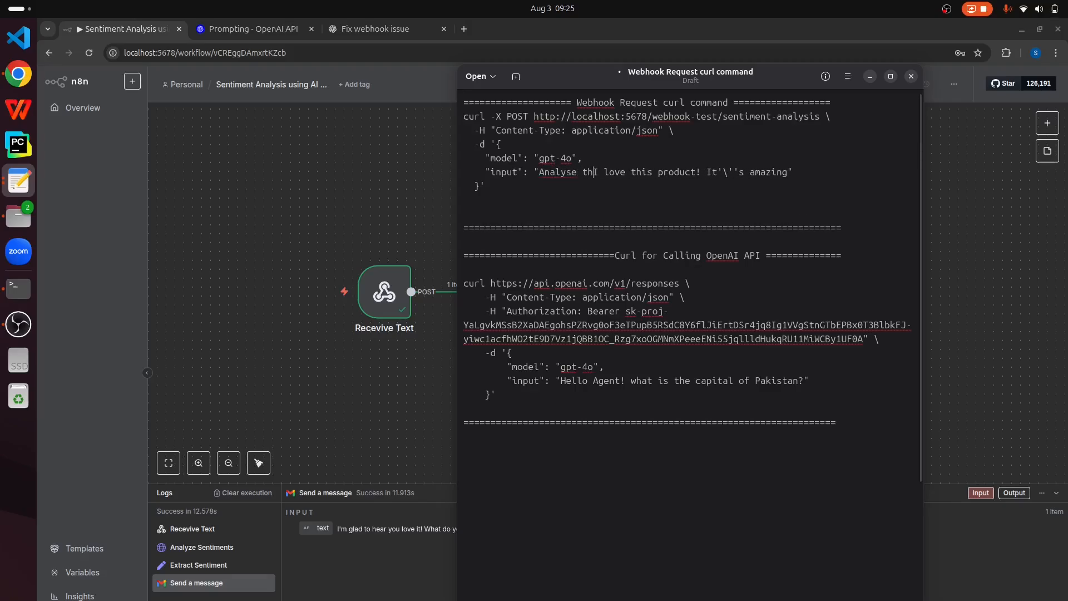
text(of the following)
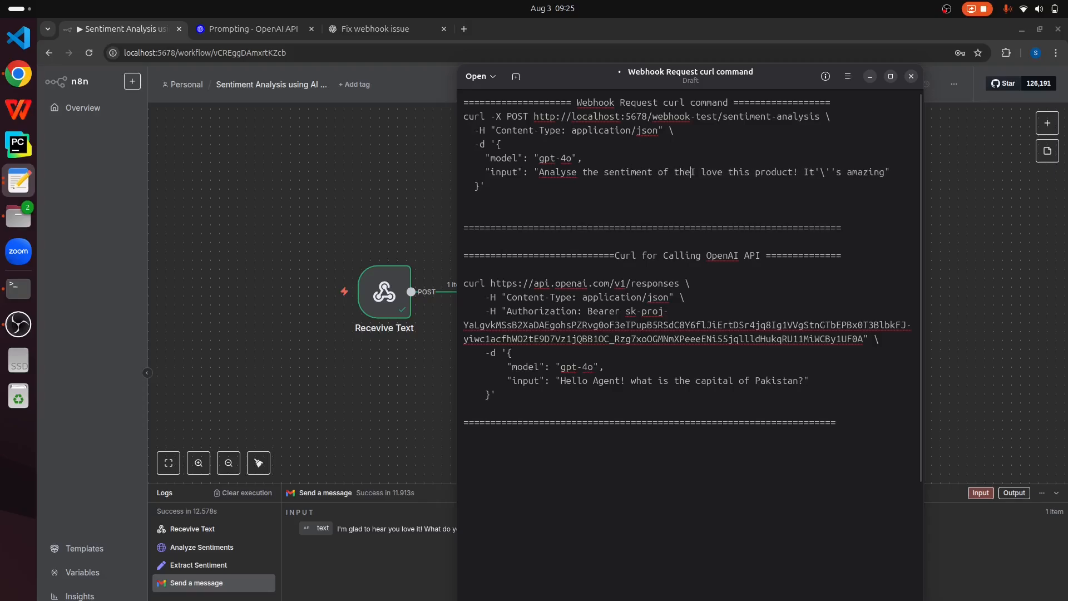
text( review and )
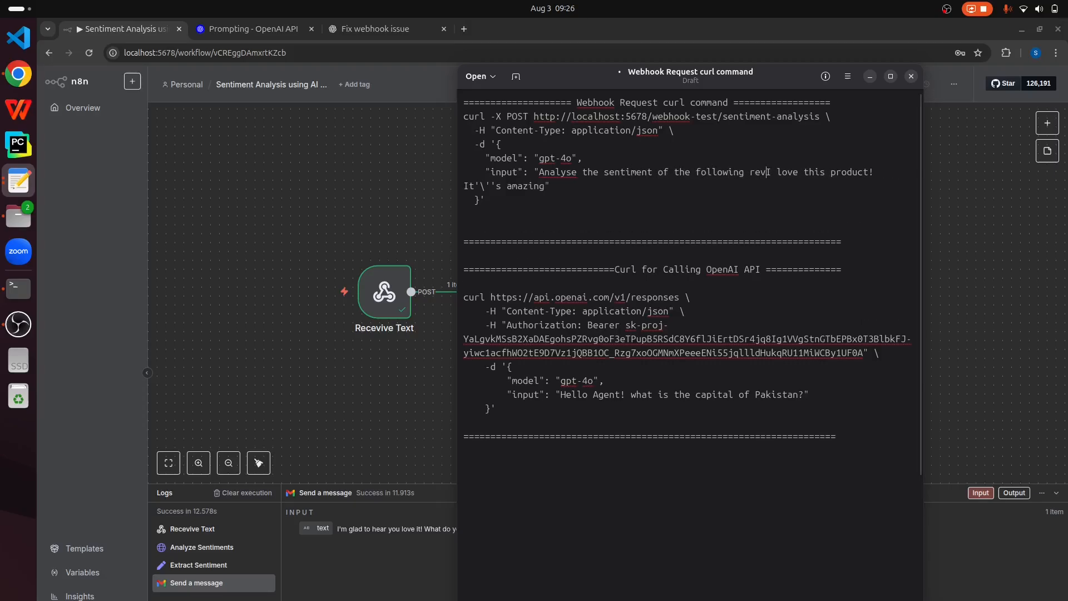
text(respond wi)
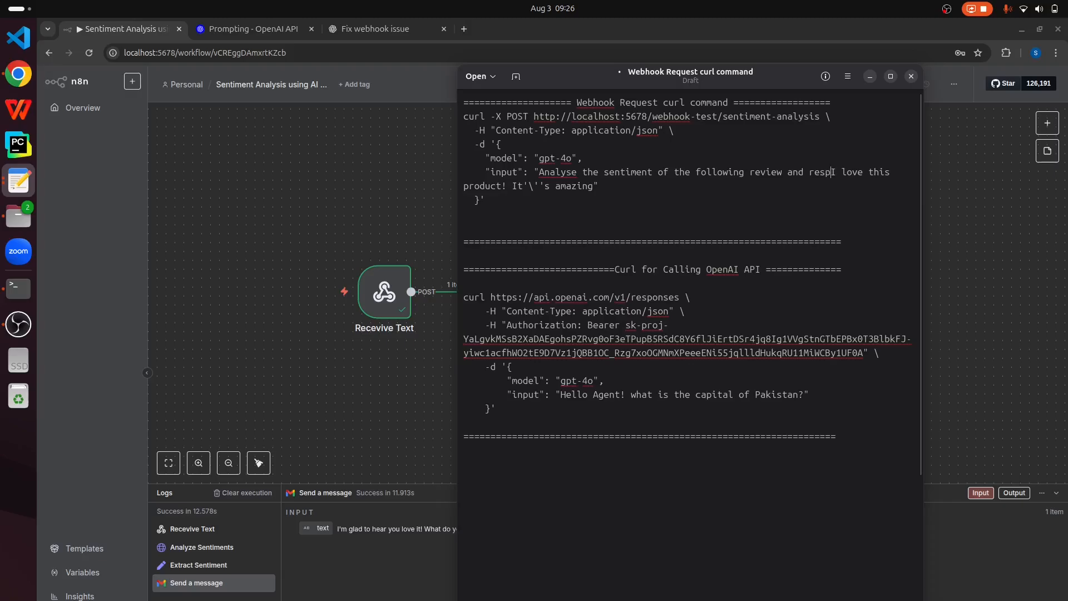
text(th Positive, Neg)
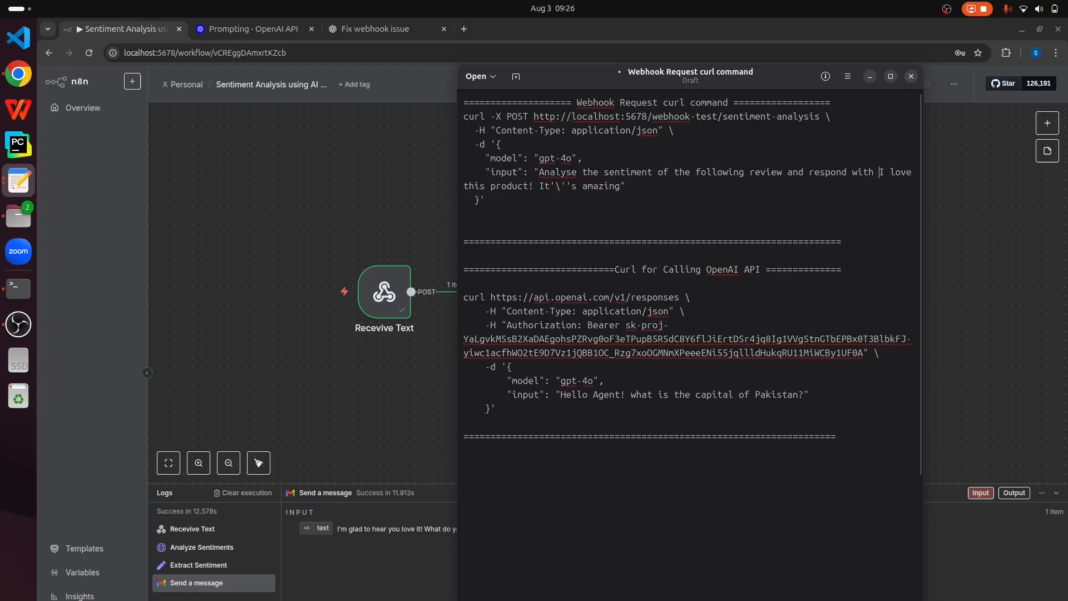
text(ative or N)
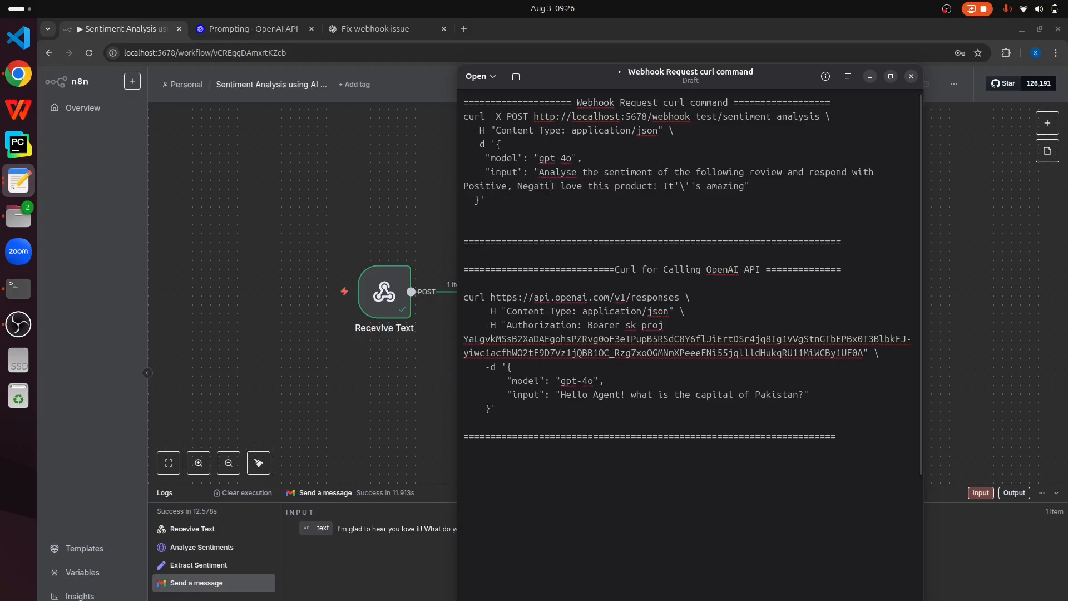
text(eutral:)
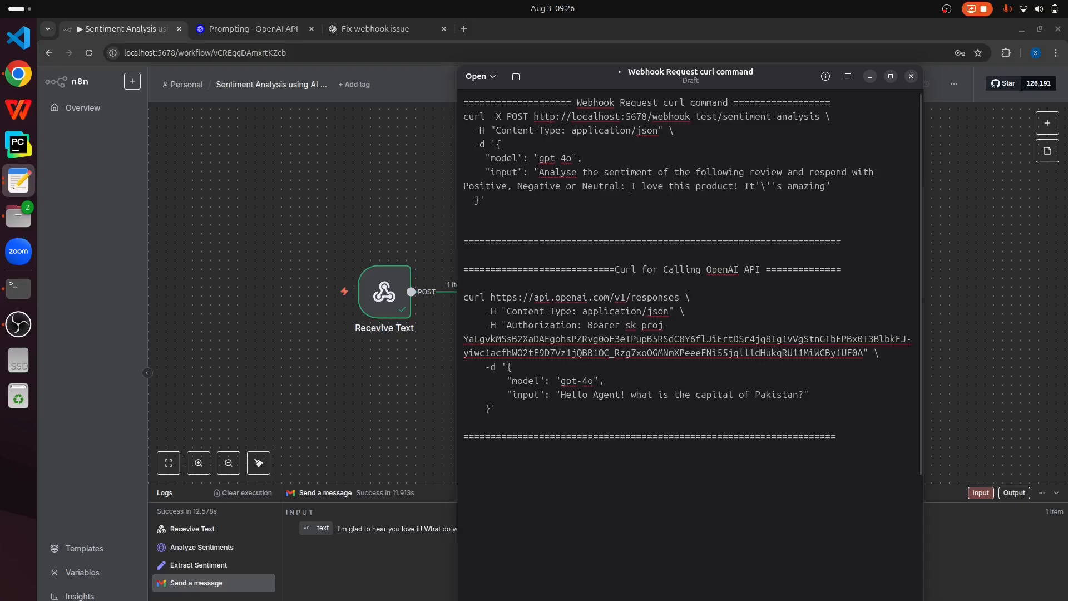
text( \n)
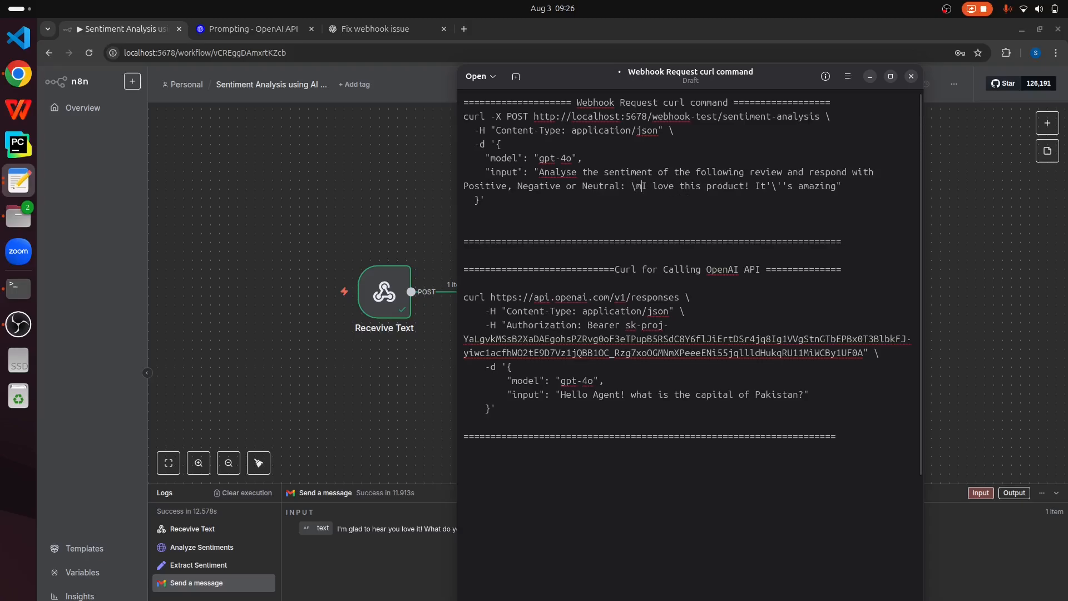
text(')
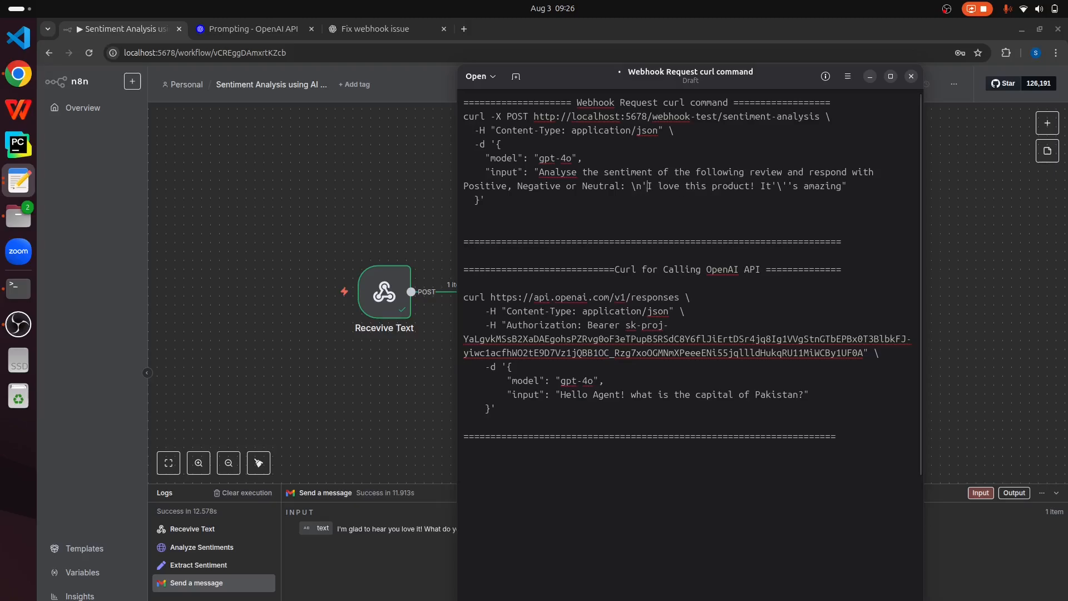
key(BackSpace)
text(\n)
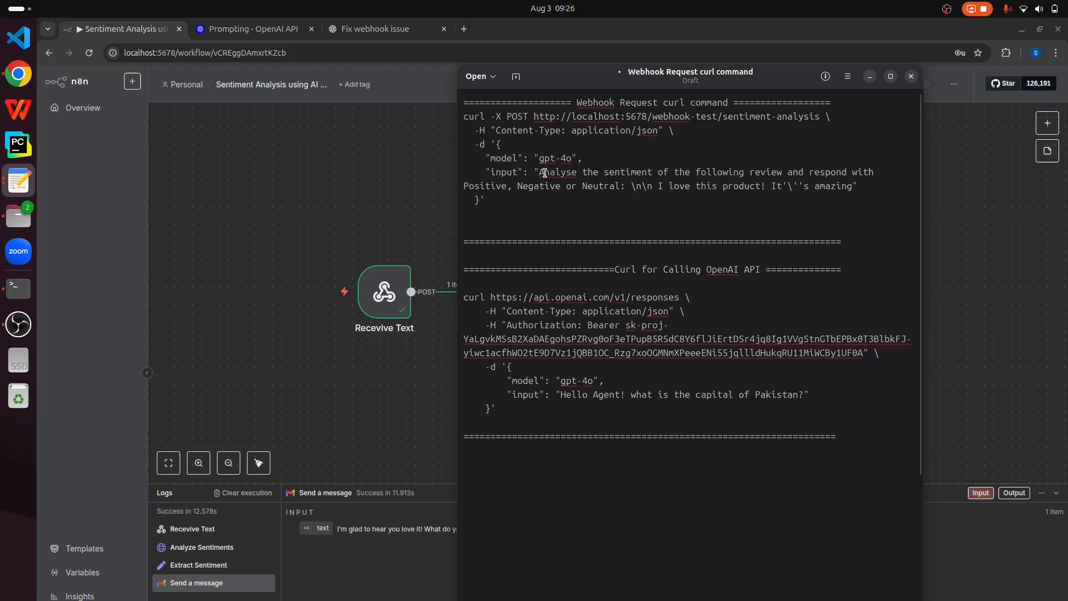
- Add a period after 'amazing' and copy the whole webhook curl command
drag(540, 174, 855, 189)
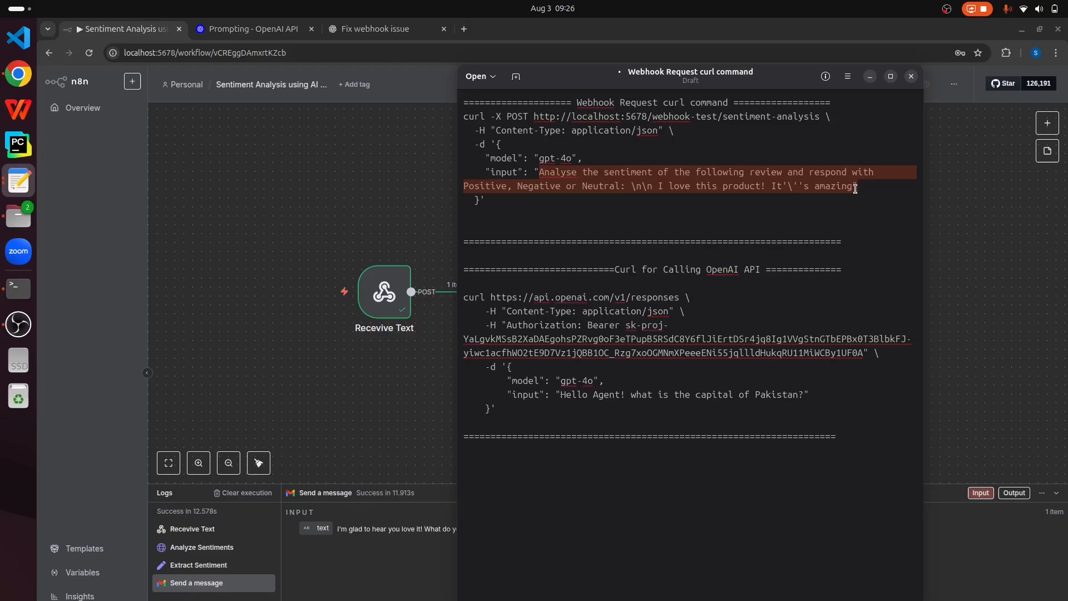
click(854, 188)
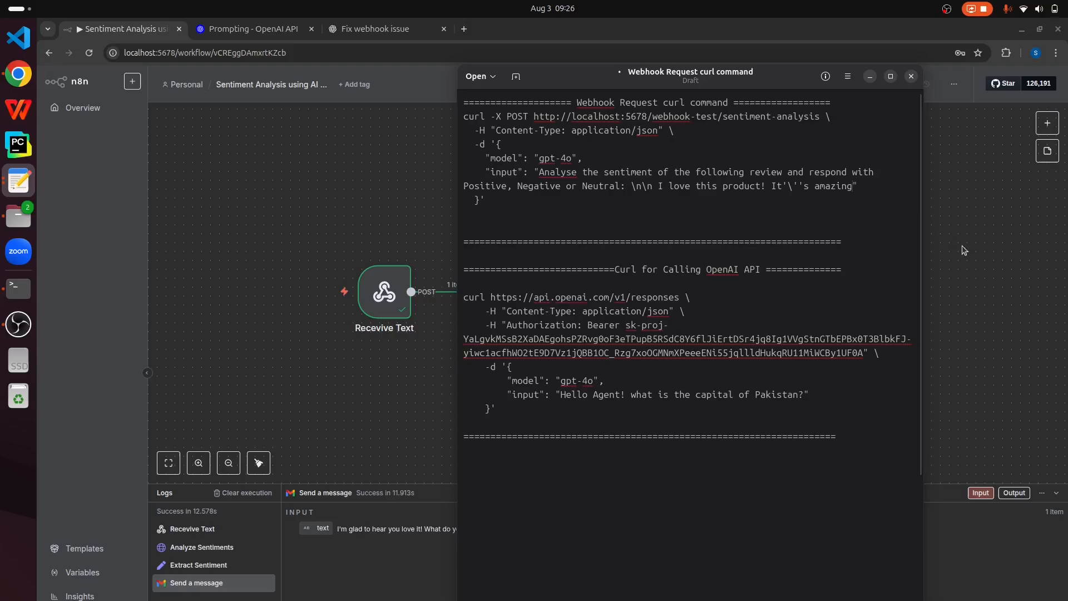
text(.)
drag(861, 189, 447, 115)
key(ctrl+c)
click(498, 201)
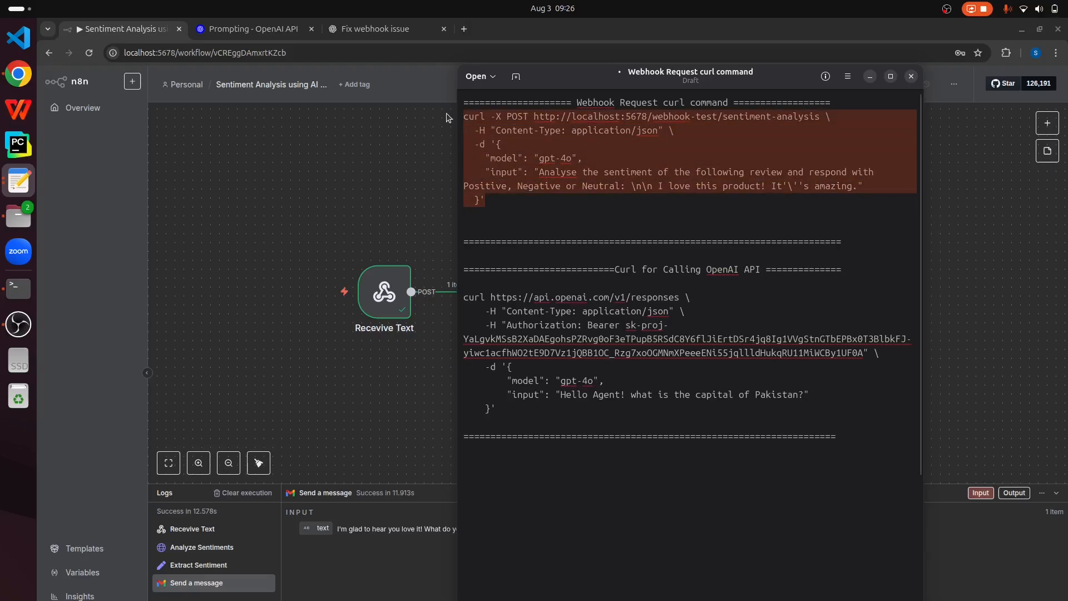
click(356, 210)
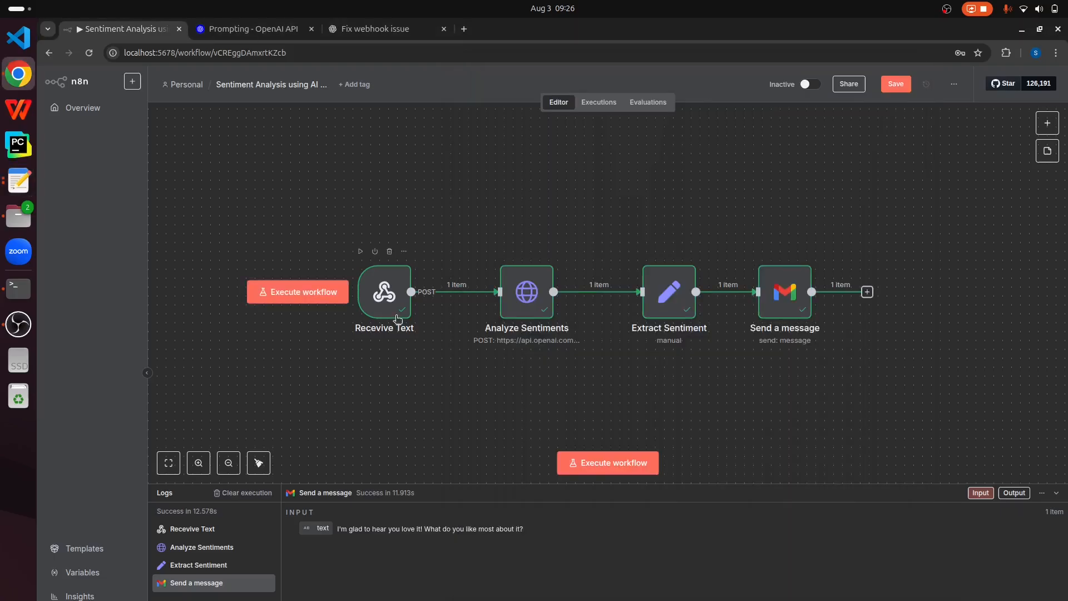
- Listen for a test webhook call and run the pasted curl command in Terminal
click(618, 463)
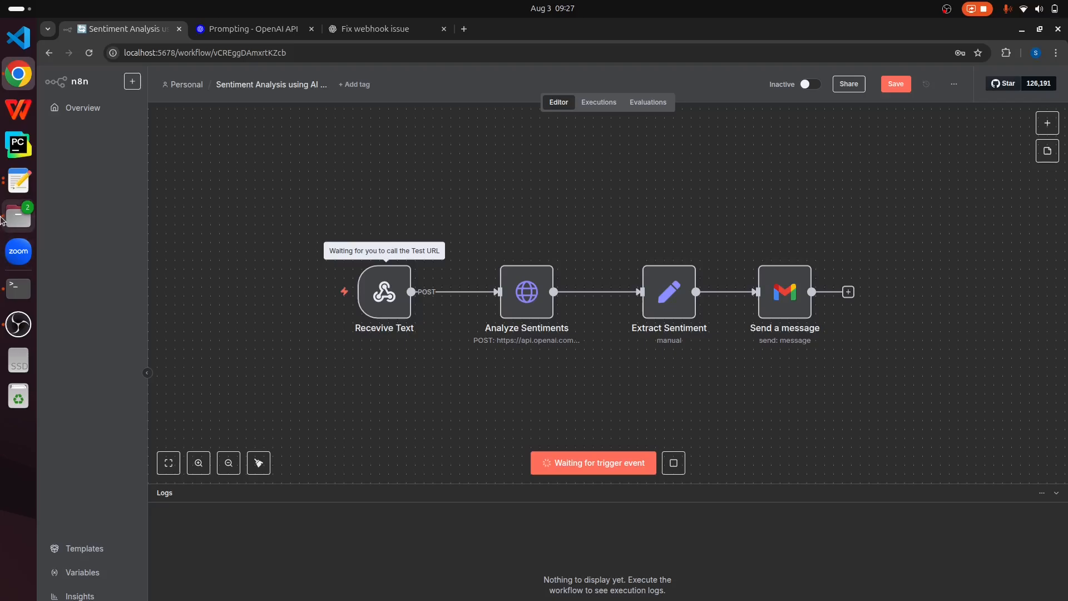
click(19, 287)
right_click(310, 323)
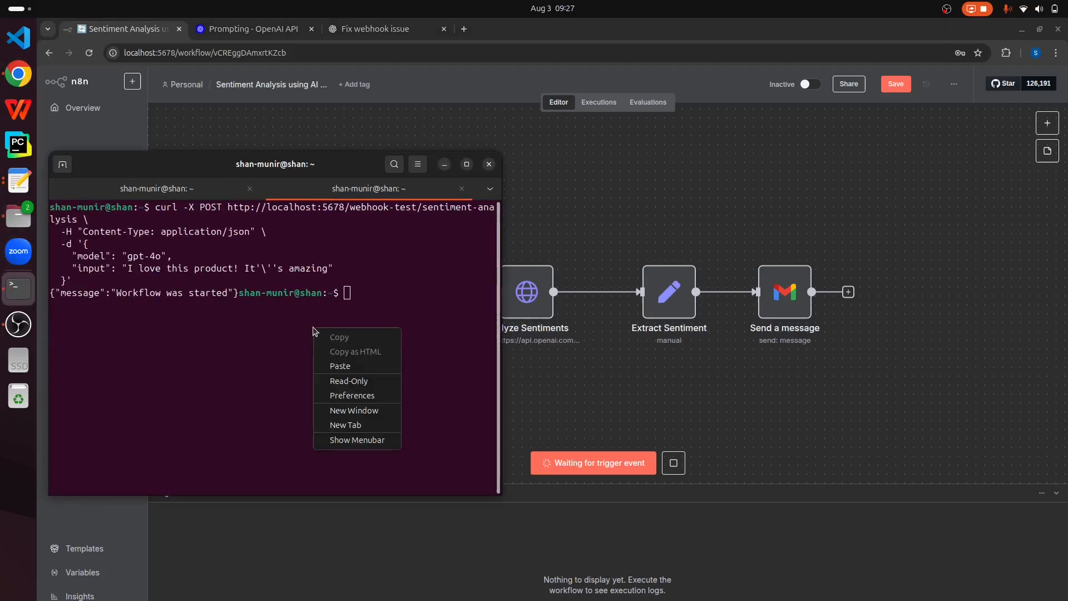
click(366, 364)
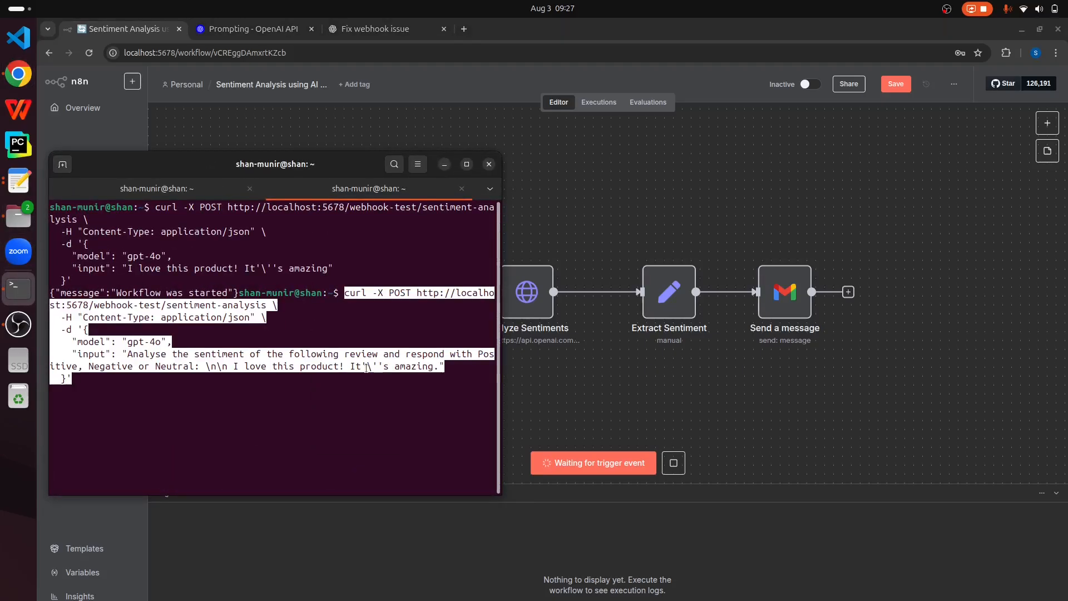
key(Return)
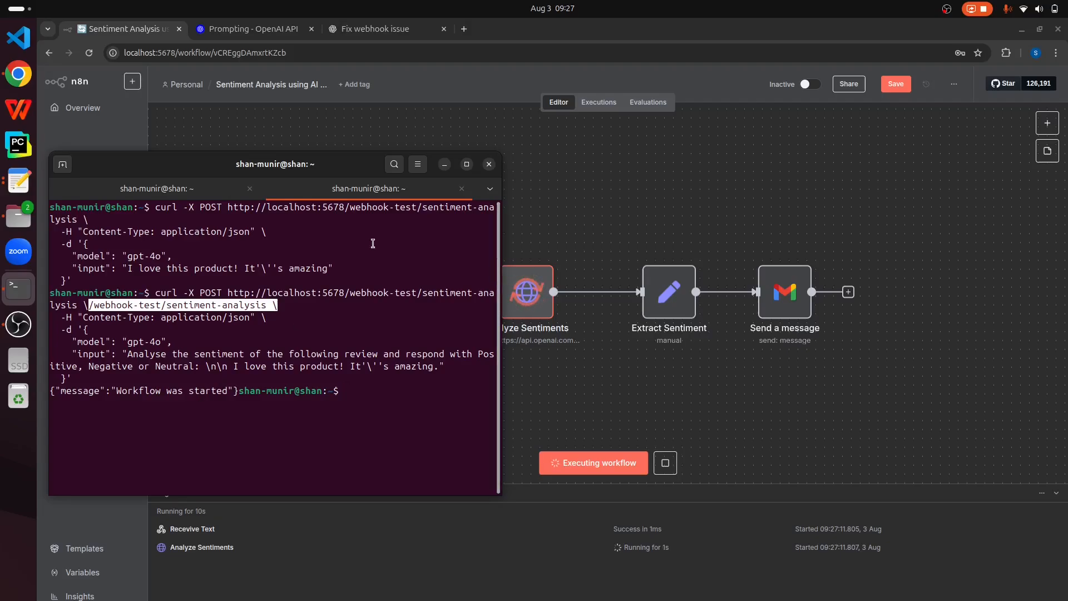
click(444, 164)
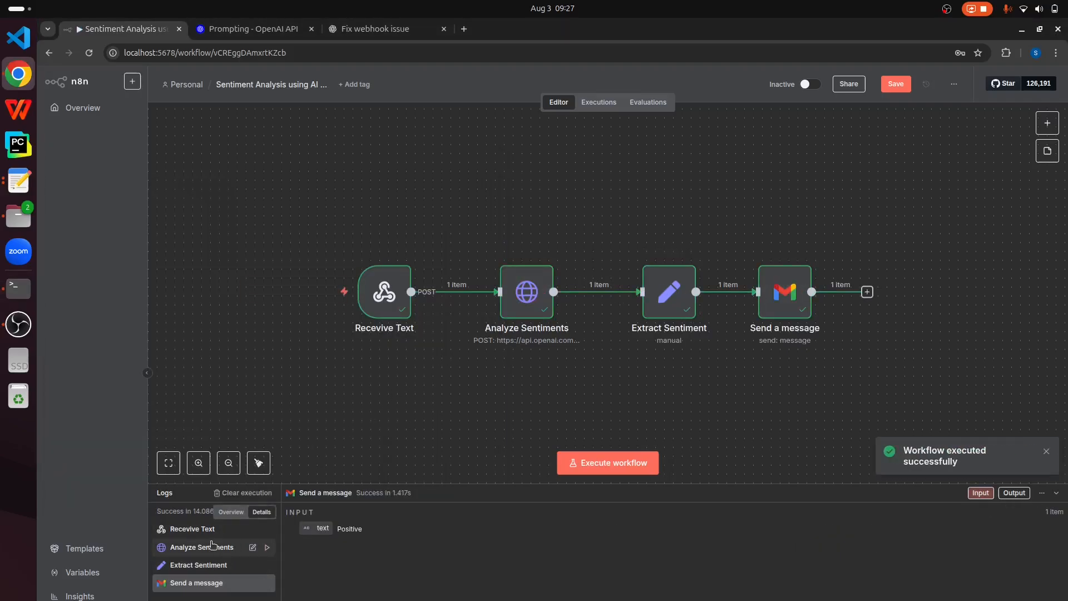
- Inspect the review body received by Receive Text, then the Analyze Sentiments input
click(197, 530)
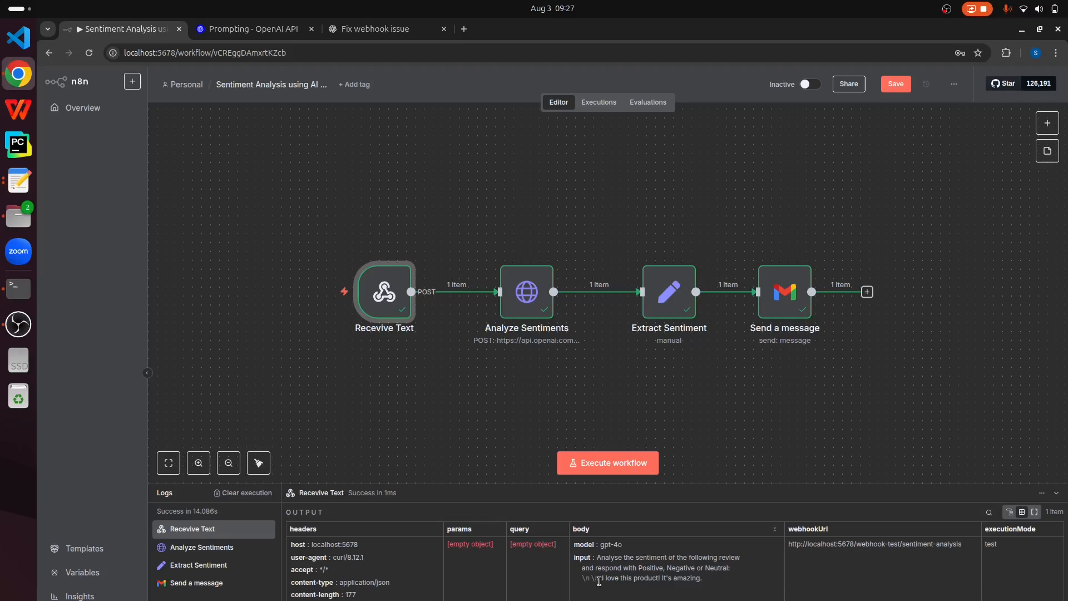
drag(601, 579, 595, 558)
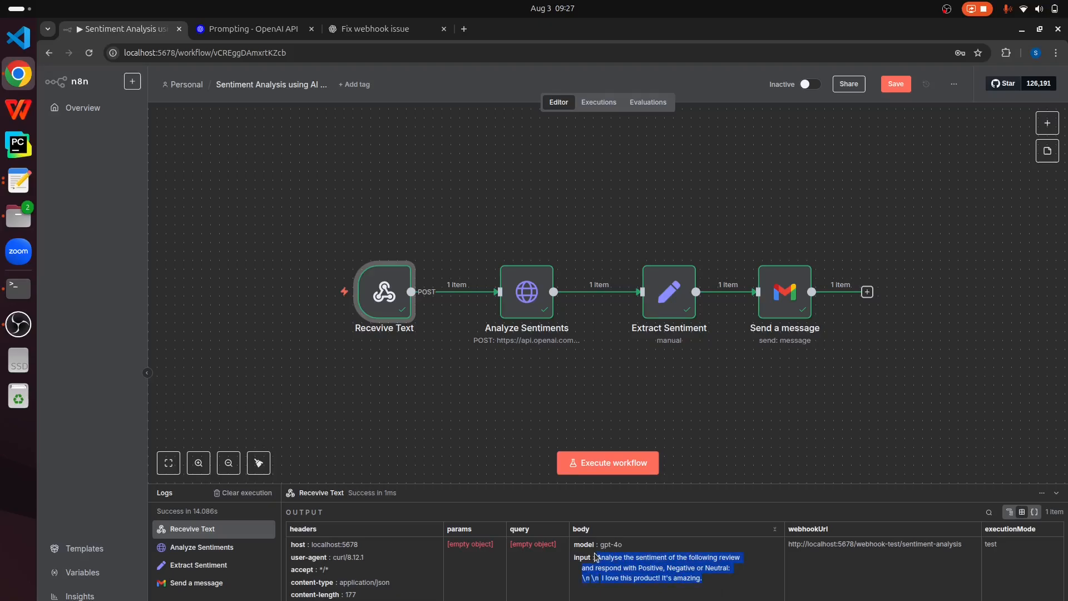
click(223, 548)
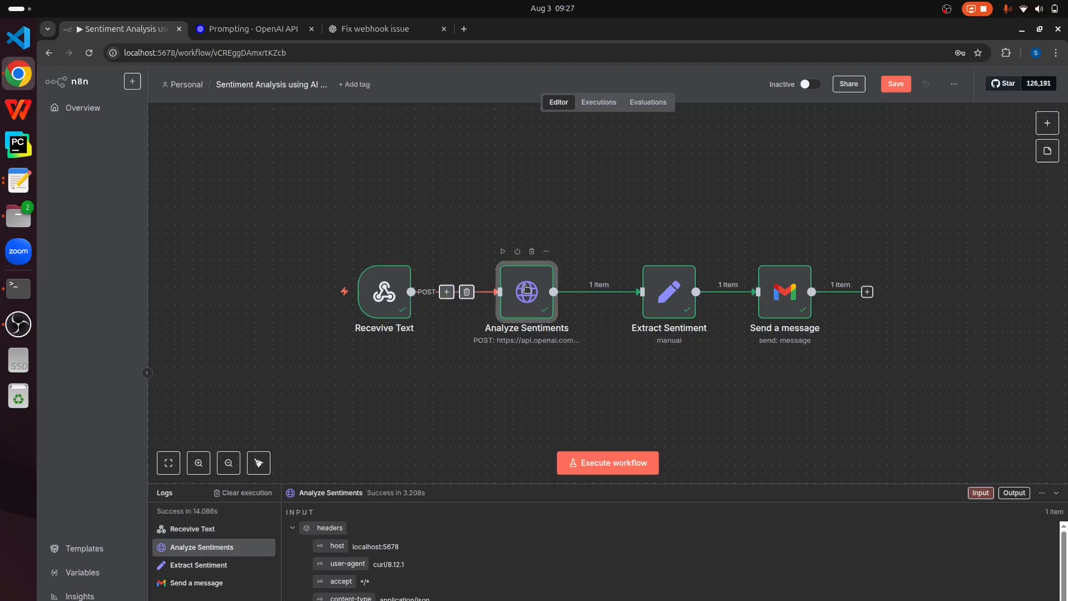
scroll(483, 574, down, 3)
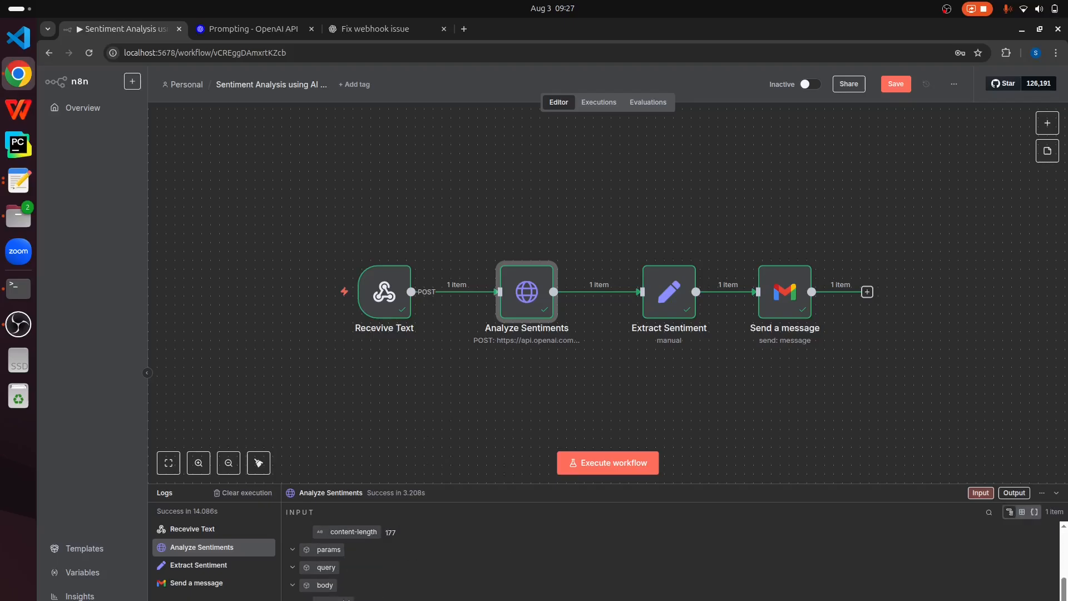
scroll(413, 549, up, 2)
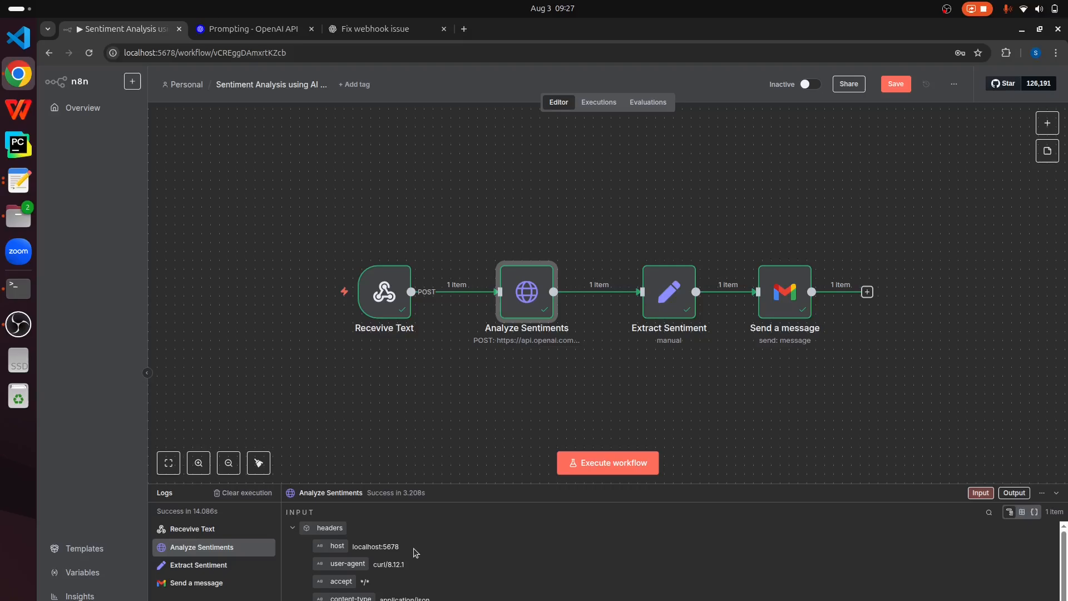
- Enlarge the logs panel, check Extract Sentiment's text output, then Send a message's 'Positive' input
click(203, 566)
scroll(467, 579, down, 5)
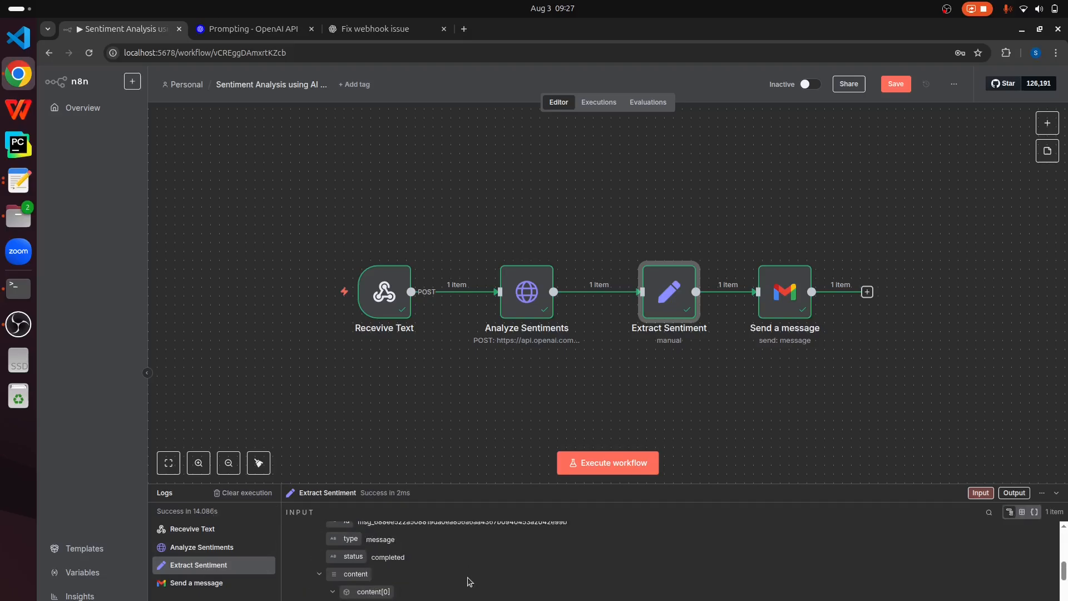
scroll(468, 581, up, 2)
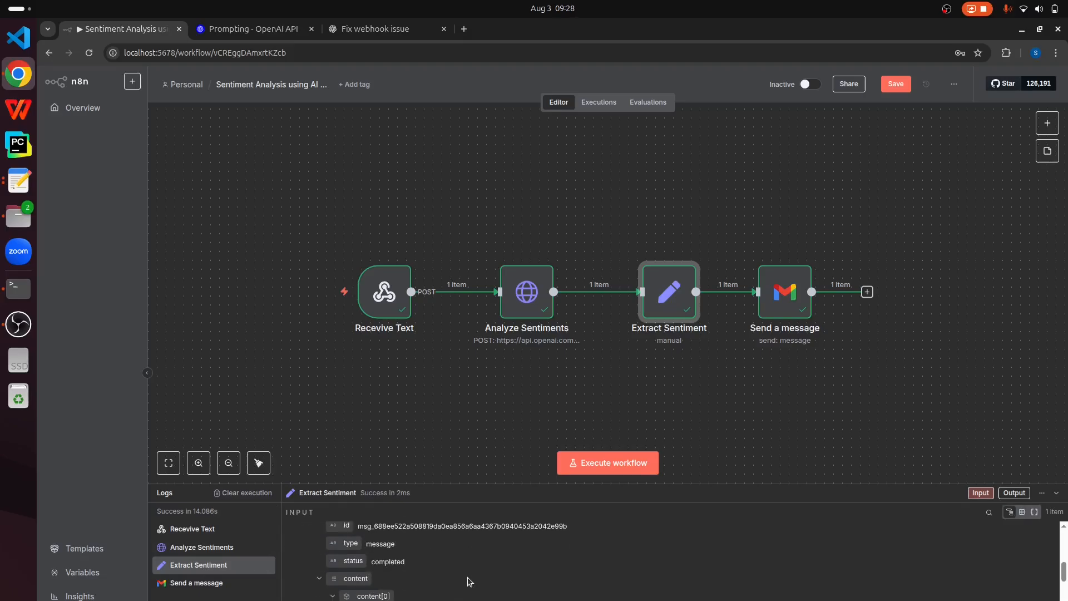
drag(465, 484, 461, 344)
scroll(412, 493, down, 2)
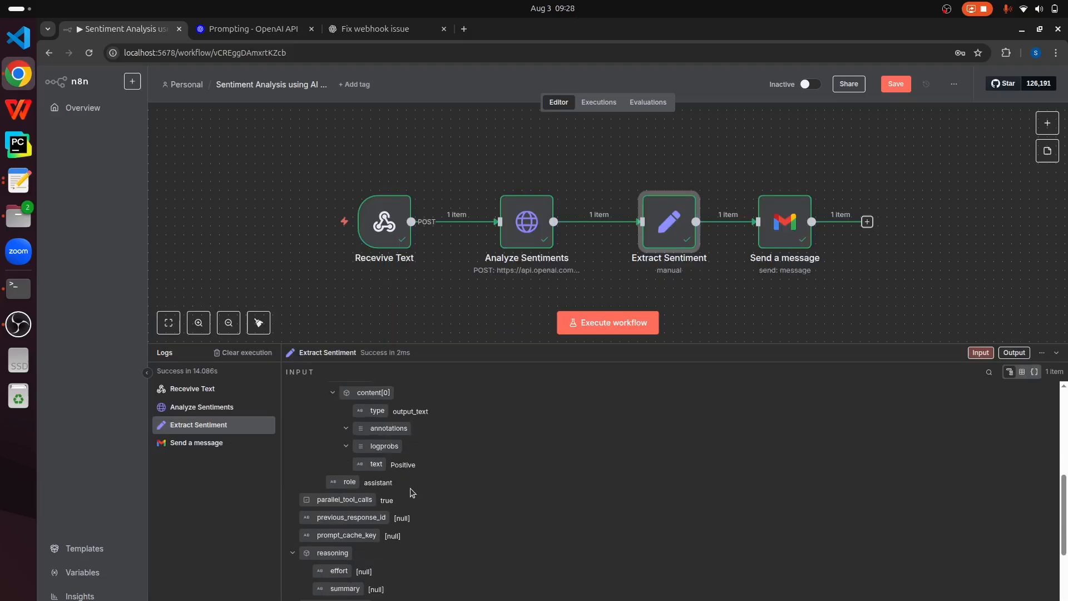
scroll(412, 492, down, 1)
drag(368, 436, 411, 436)
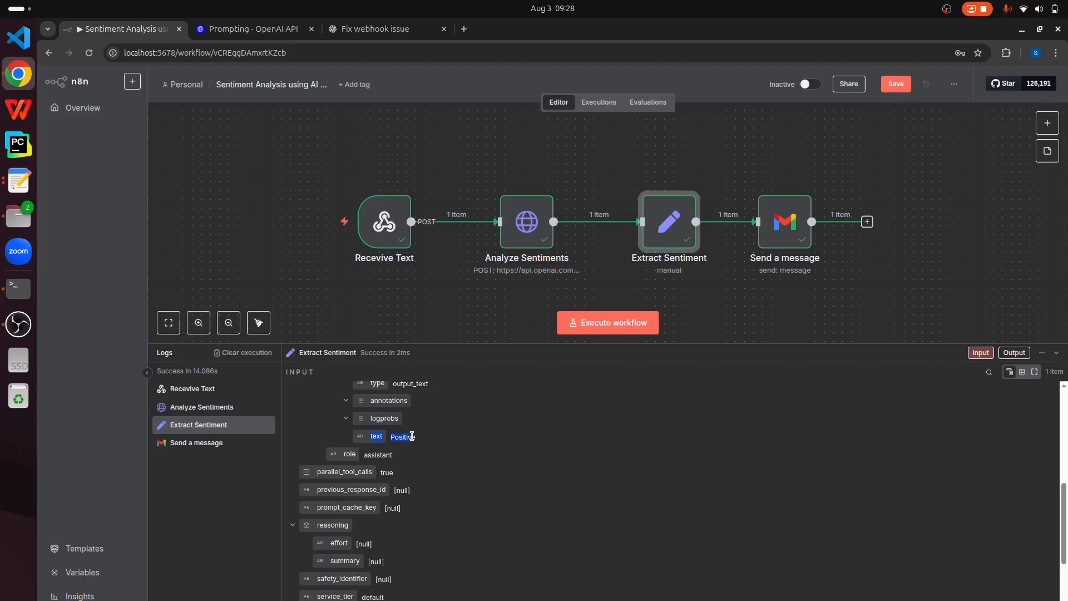
click(423, 435)
click(209, 443)
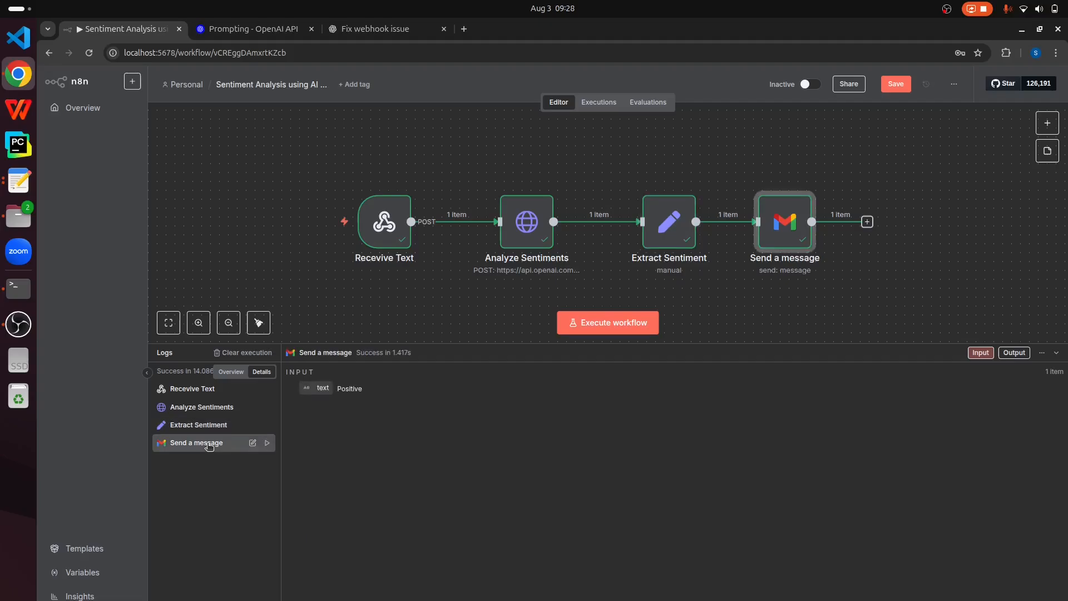